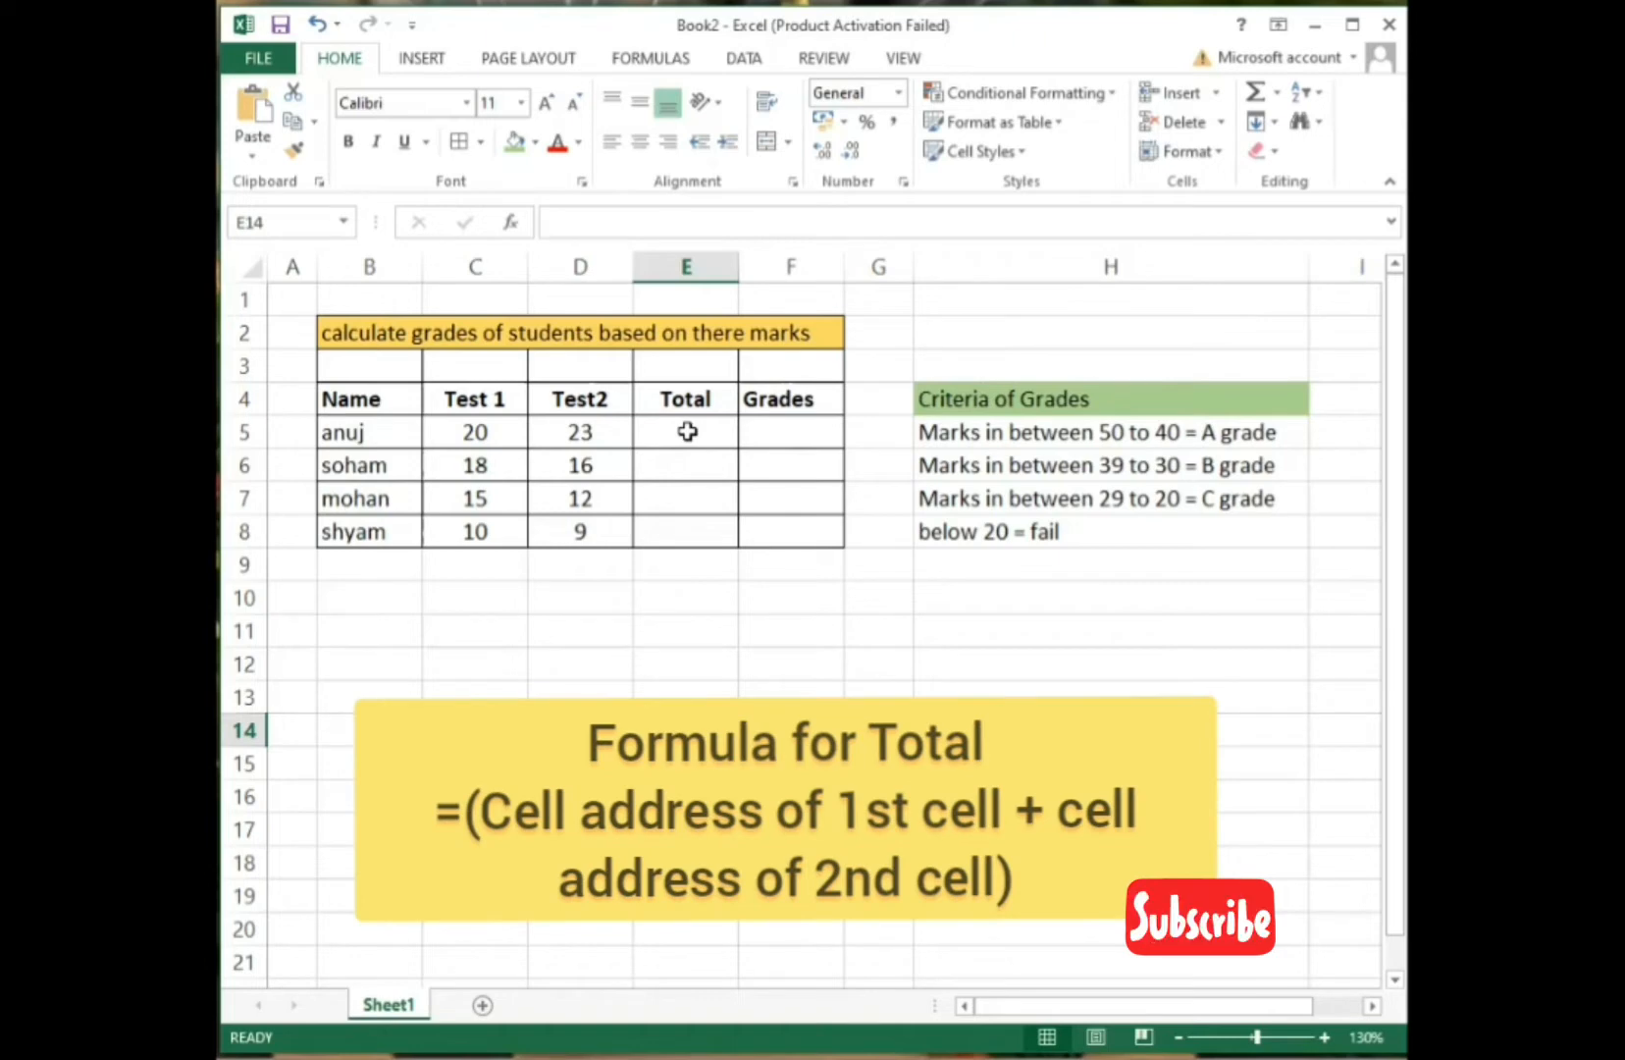
# Calculate the first student's total in E5 with =C5+D5 and fill the formula down through E8.
pyautogui.click(628, 433)
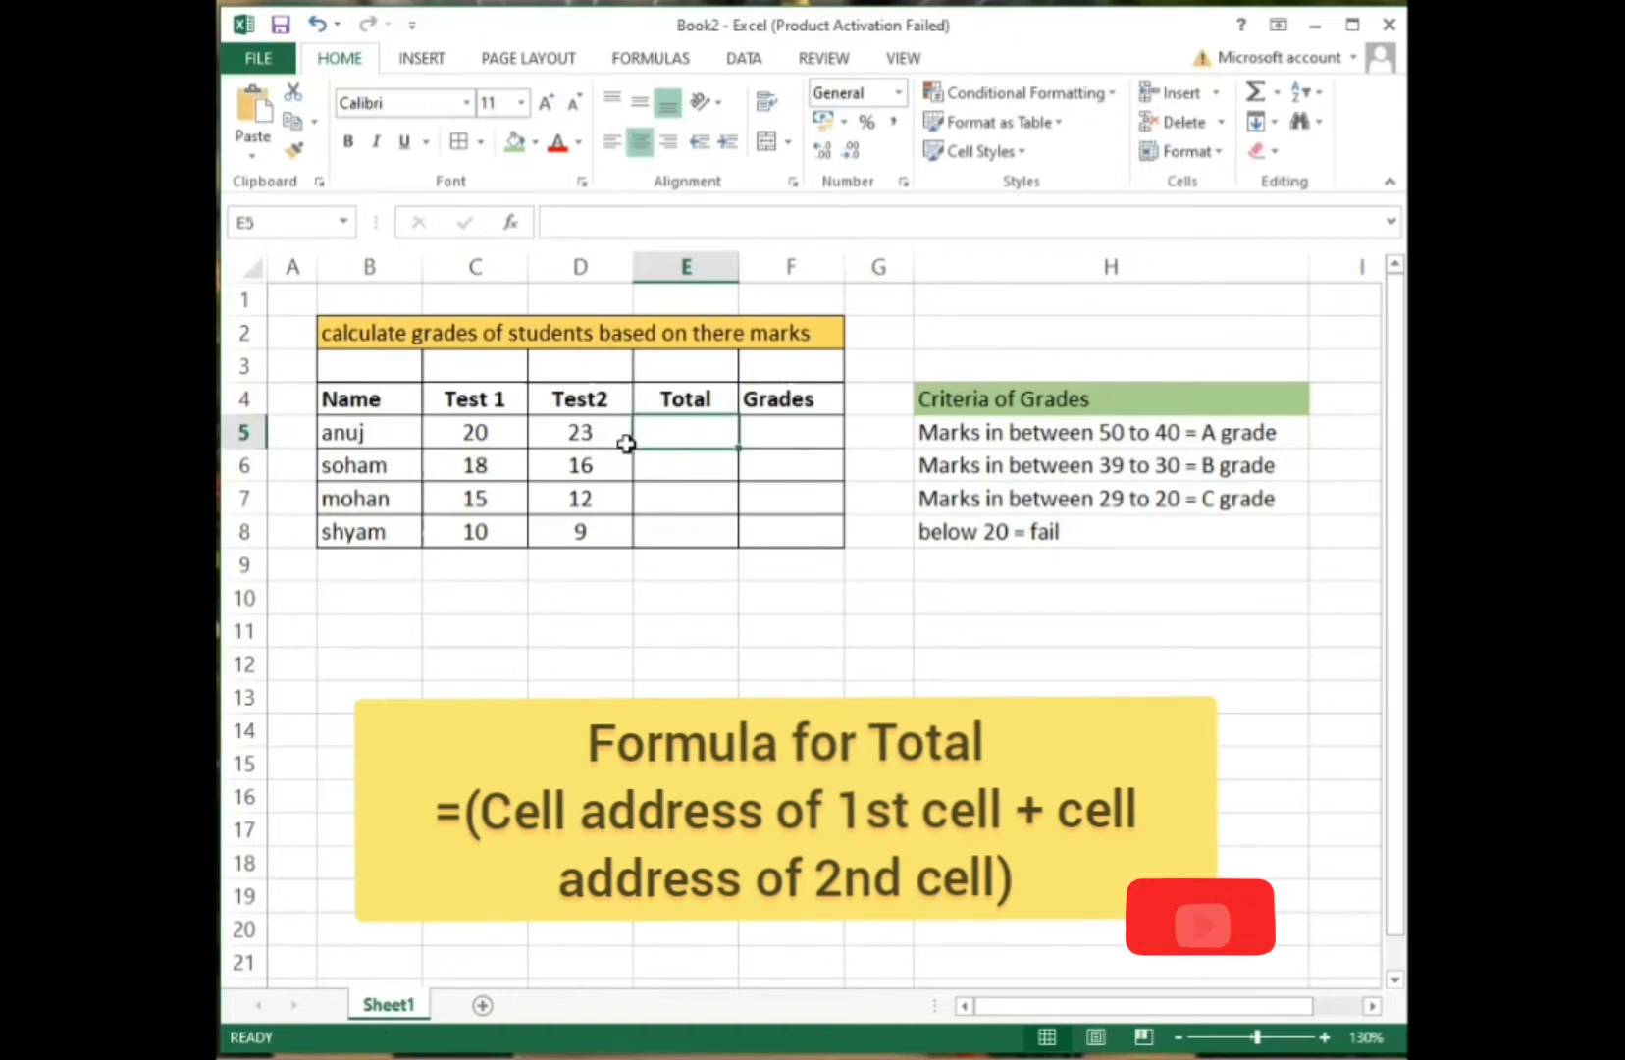
pyautogui.write('=')
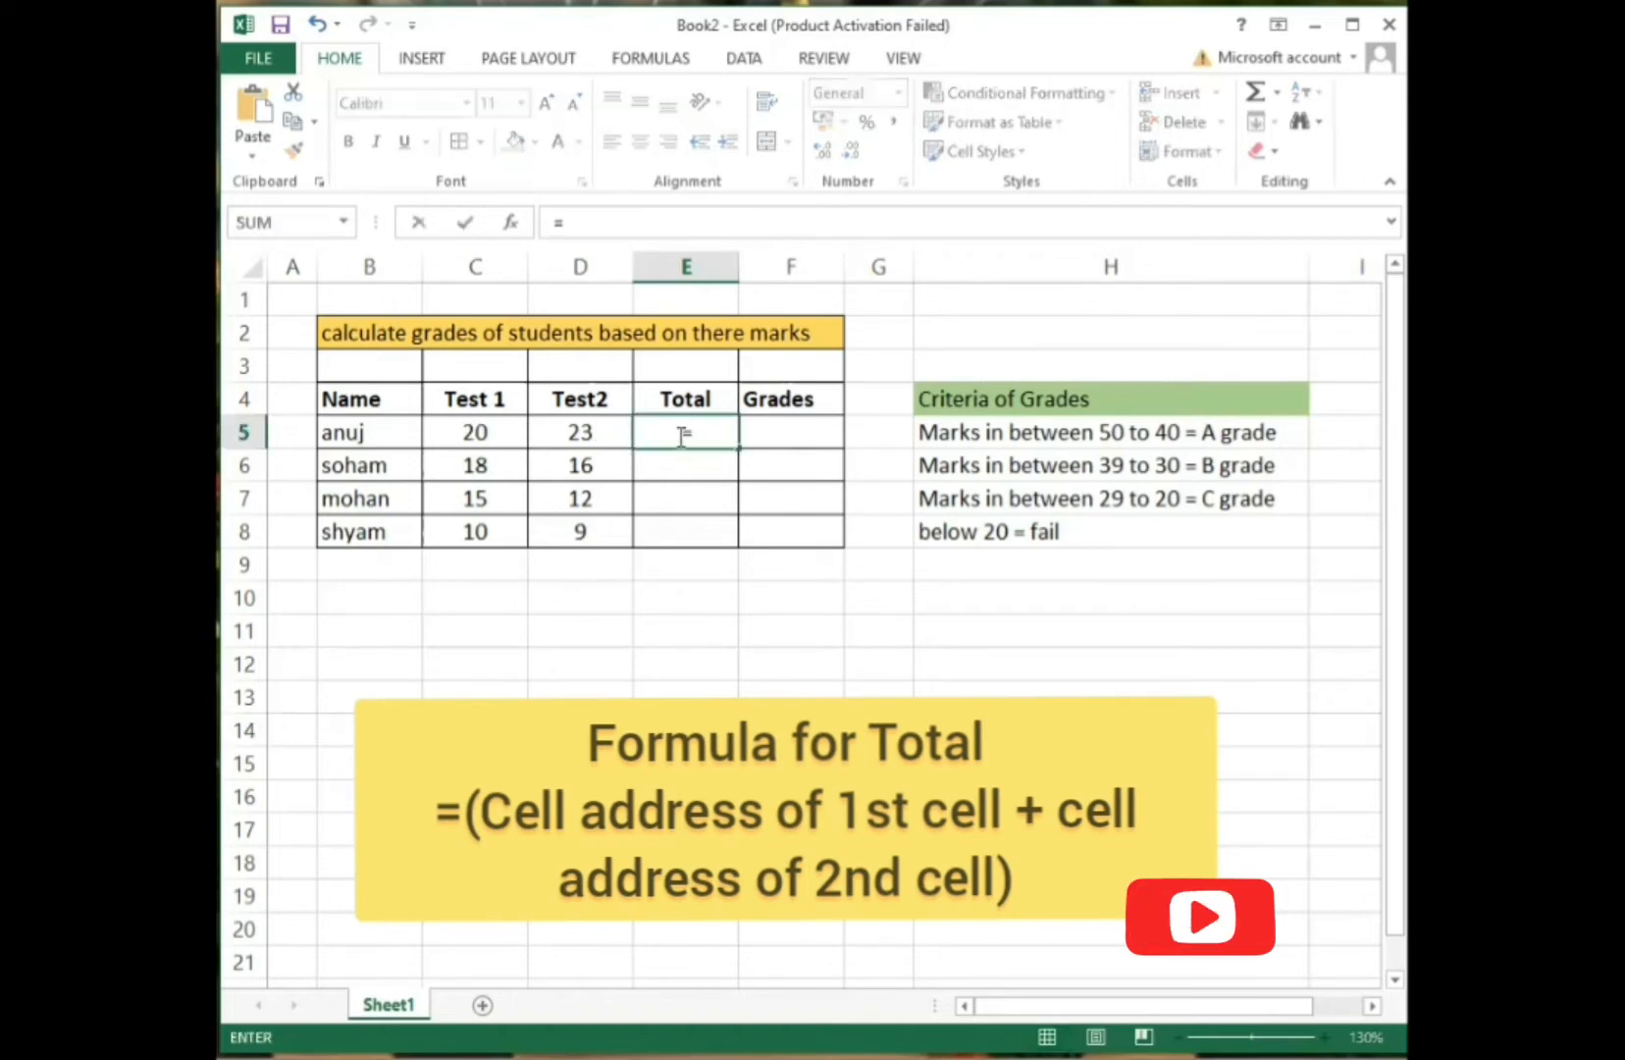
pyautogui.click(505, 444)
pyautogui.write('+')
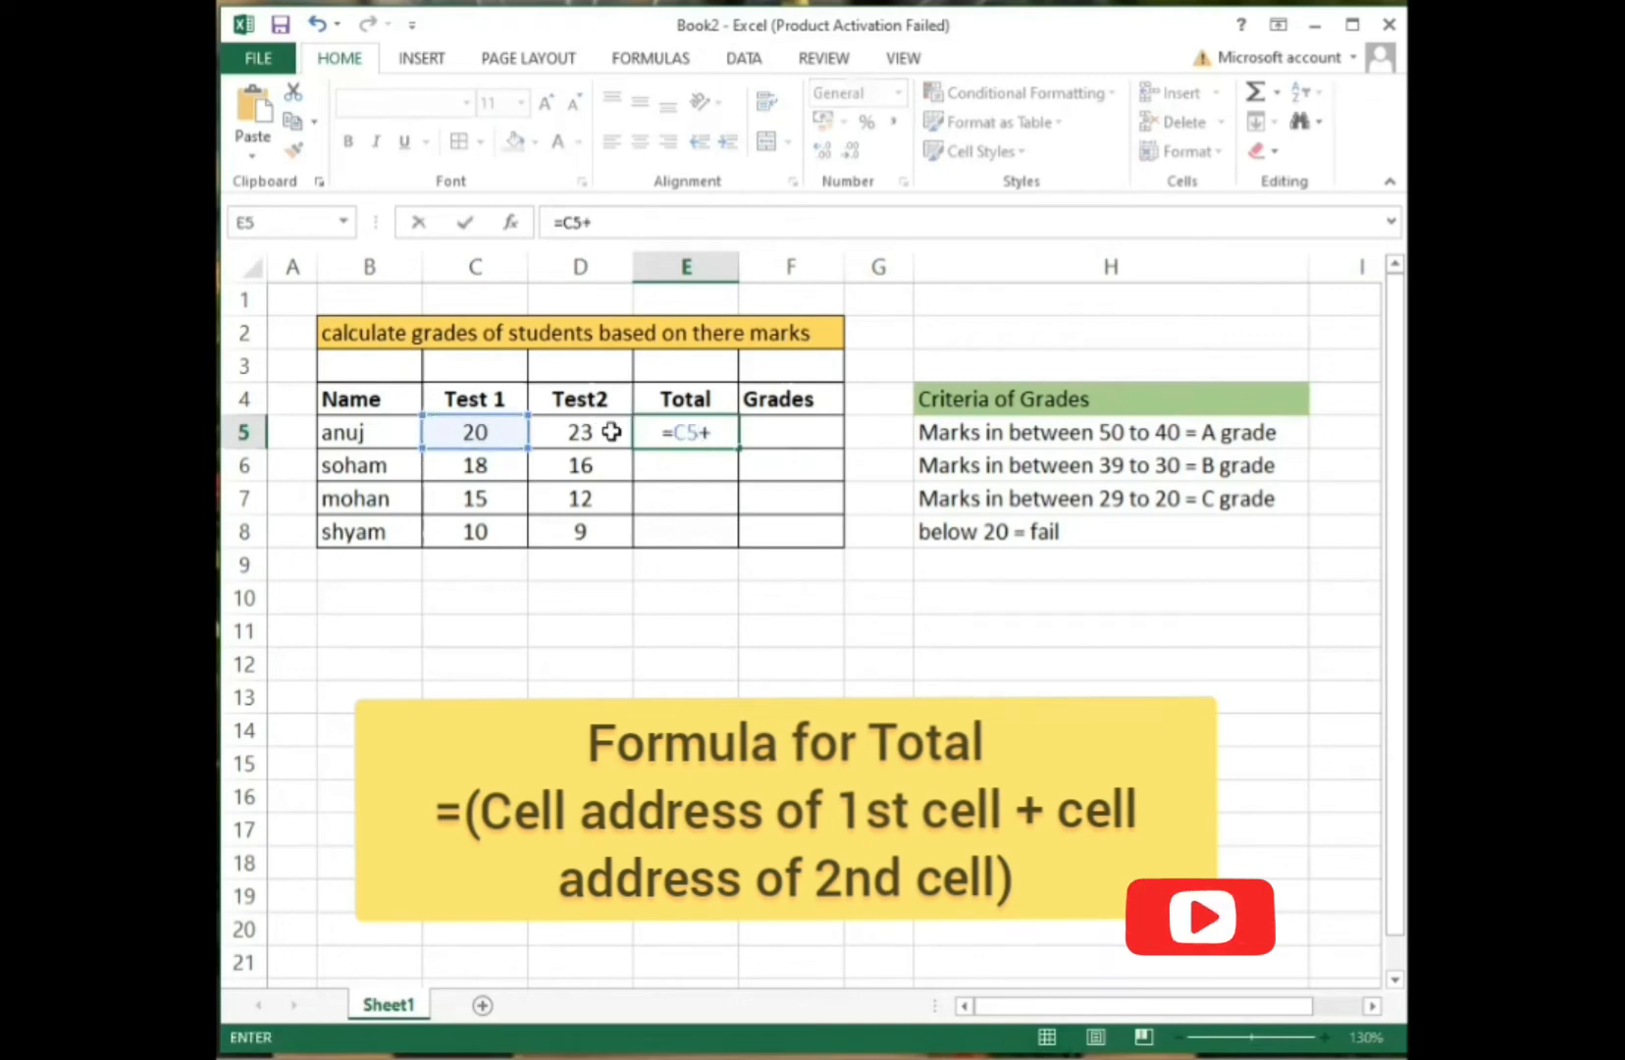
pyautogui.click(611, 432)
pyautogui.press('Return')
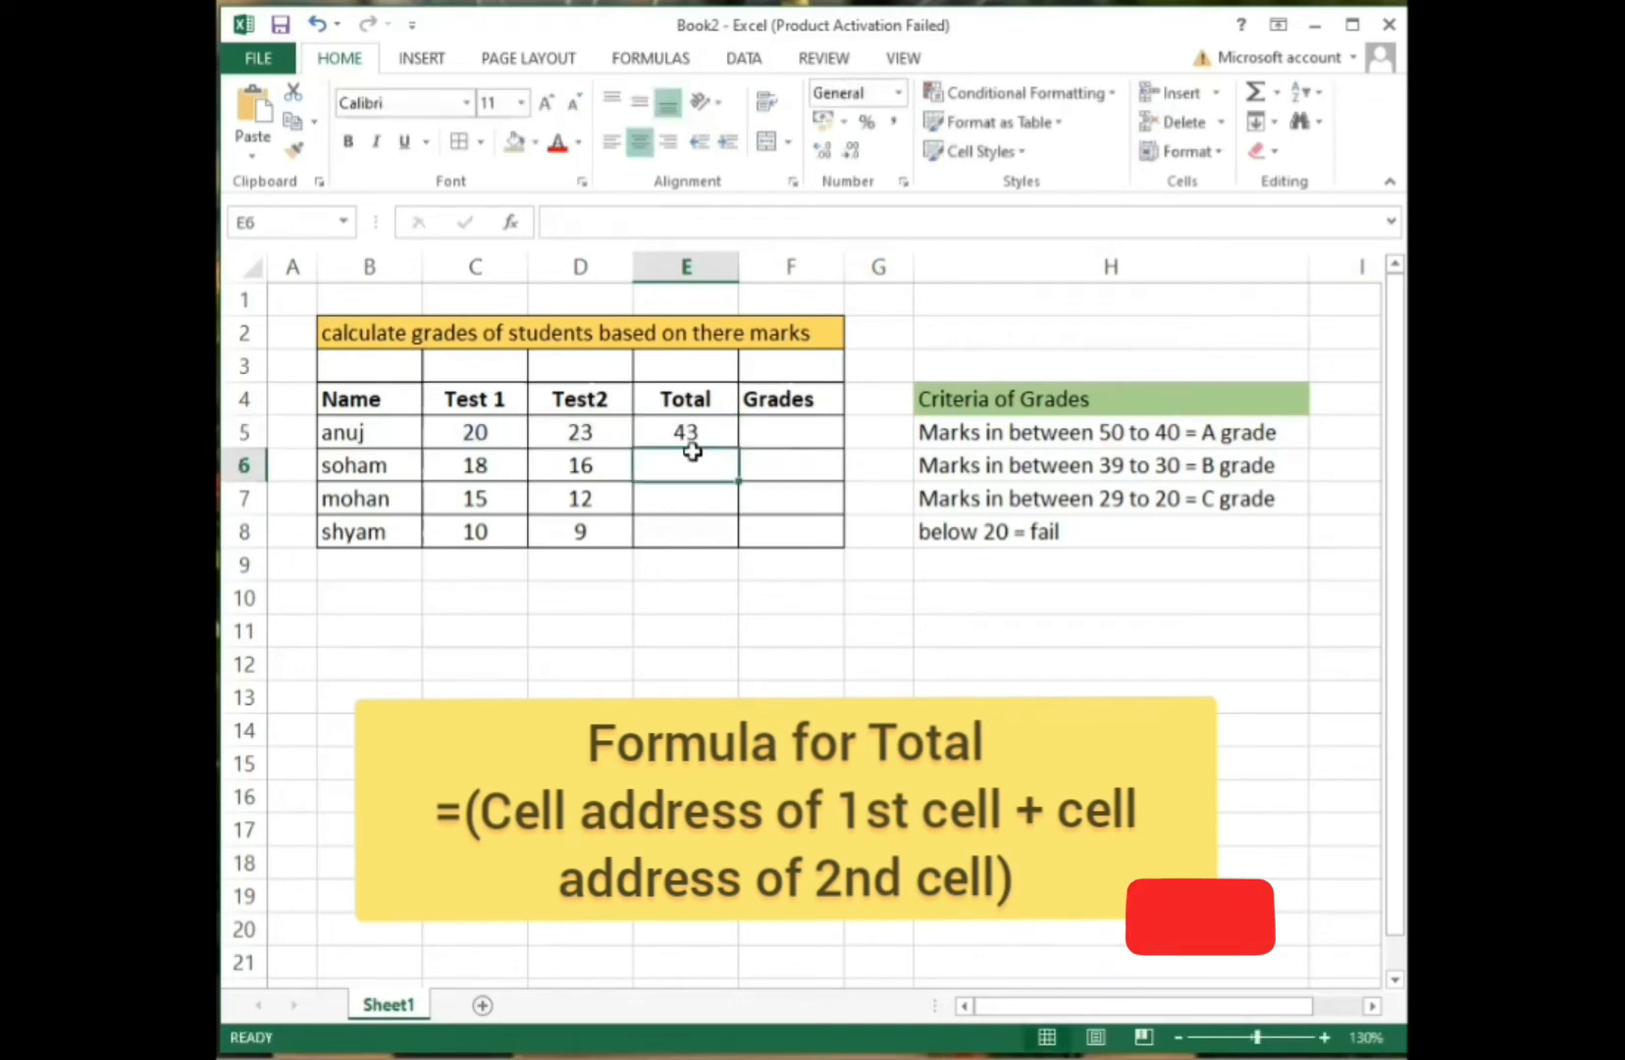
pyautogui.click(726, 438)
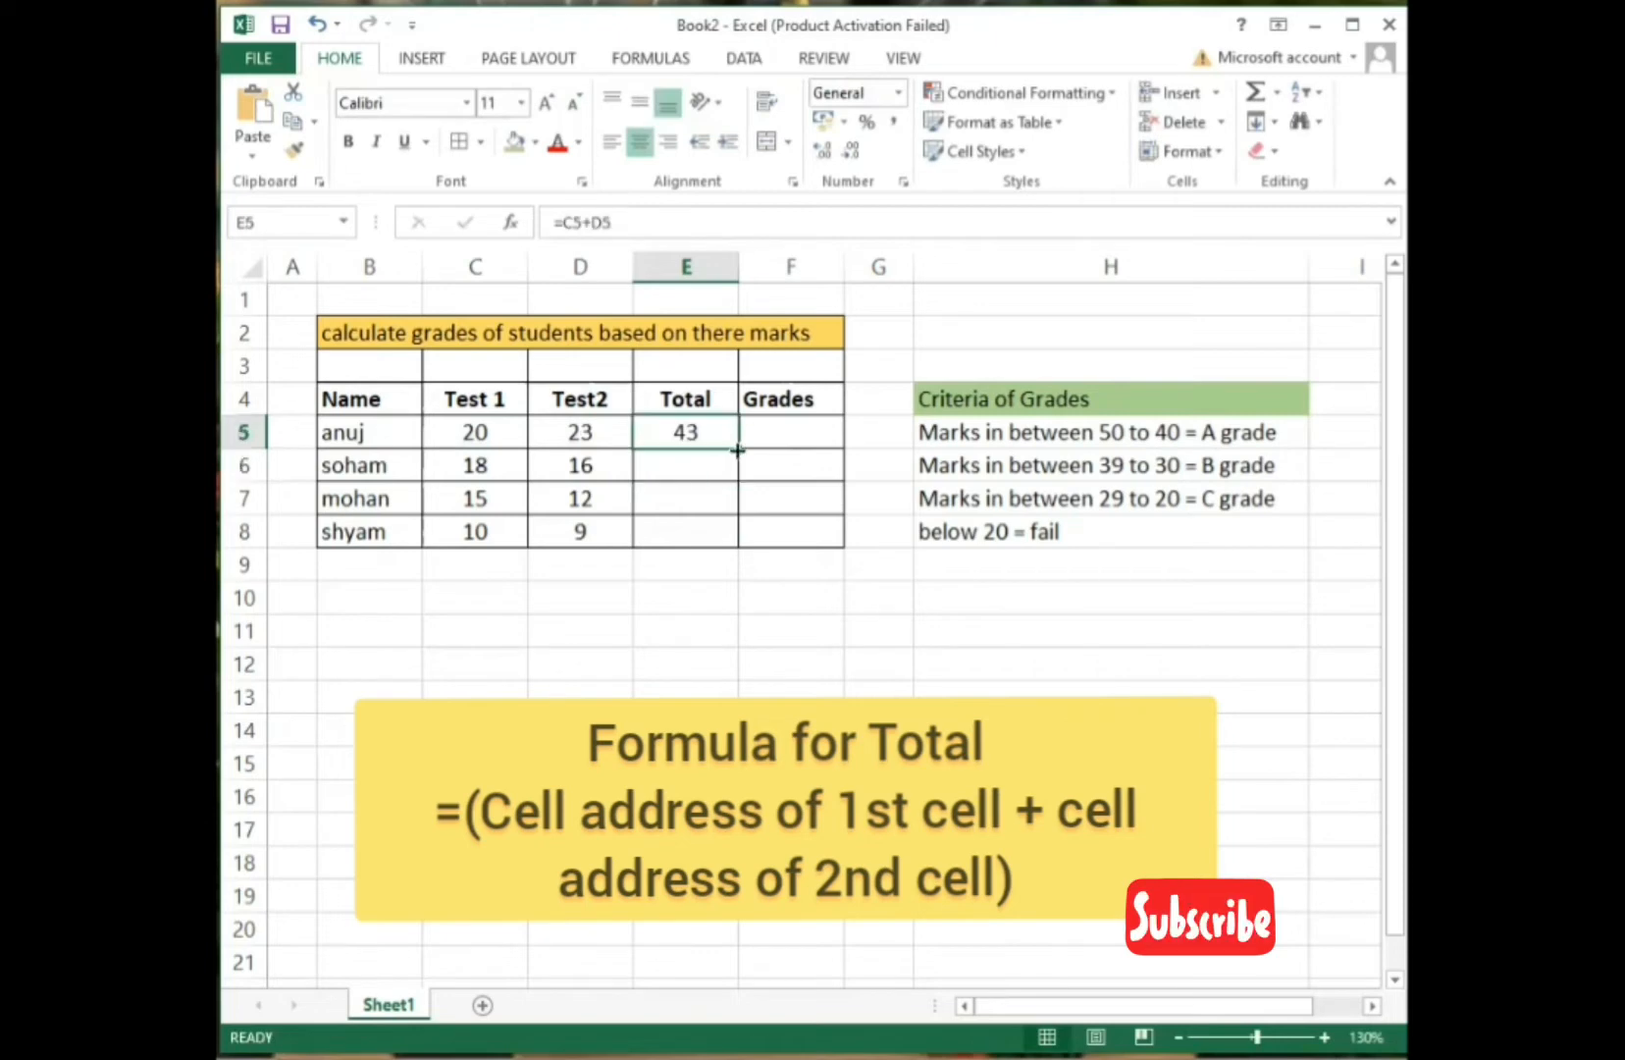
pyautogui.moveTo(737, 450); pyautogui.dragTo(740, 545)
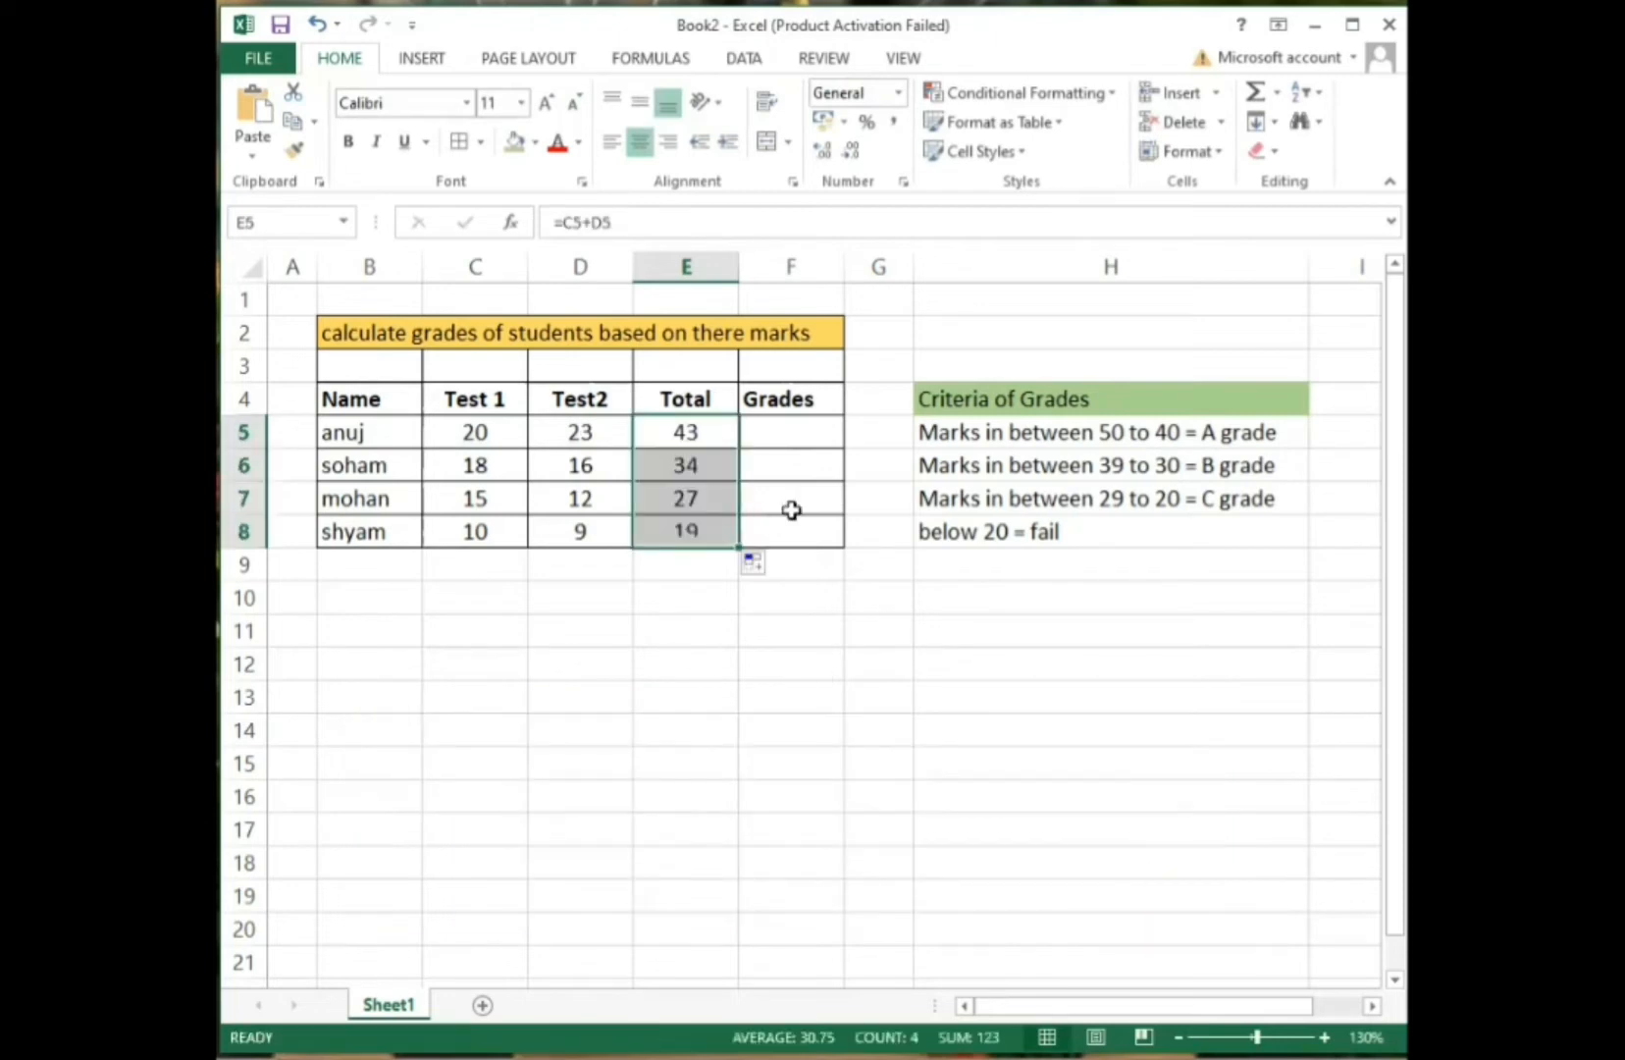
pyautogui.press('Right')
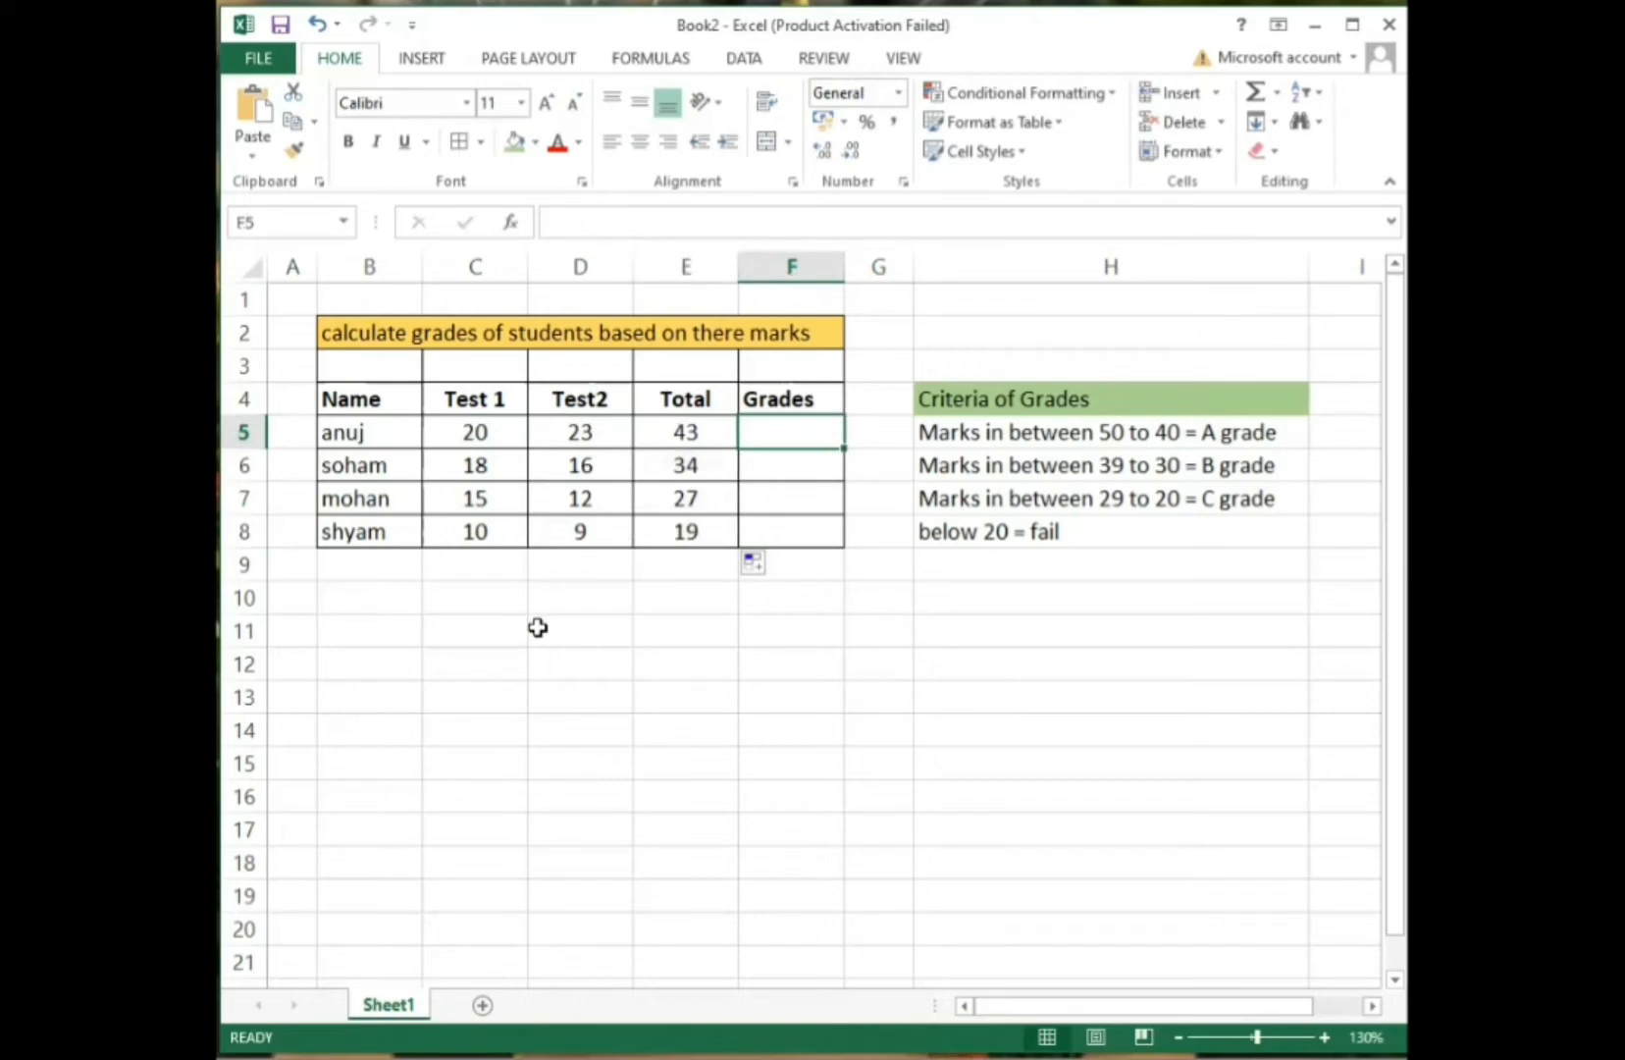
pyautogui.write('=')
pyautogui.click(853, 687)
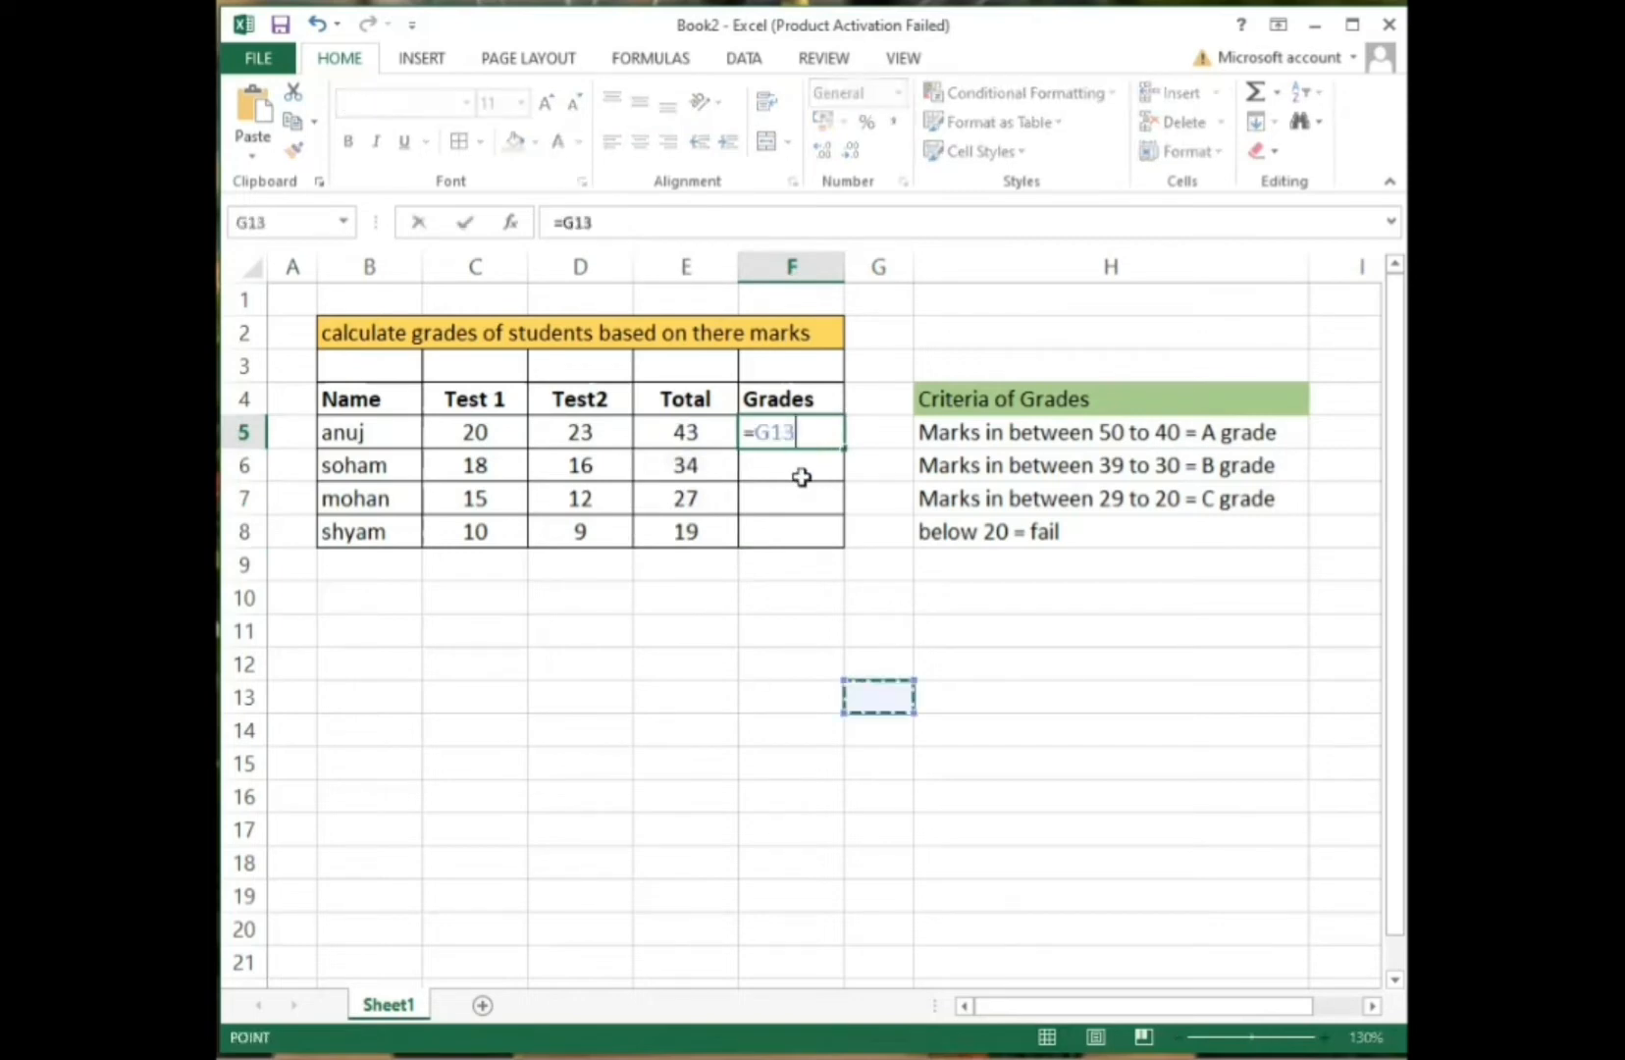
pyautogui.press('BackSpace')
pyautogui.press('Escape')
pyautogui.click(1024, 627)
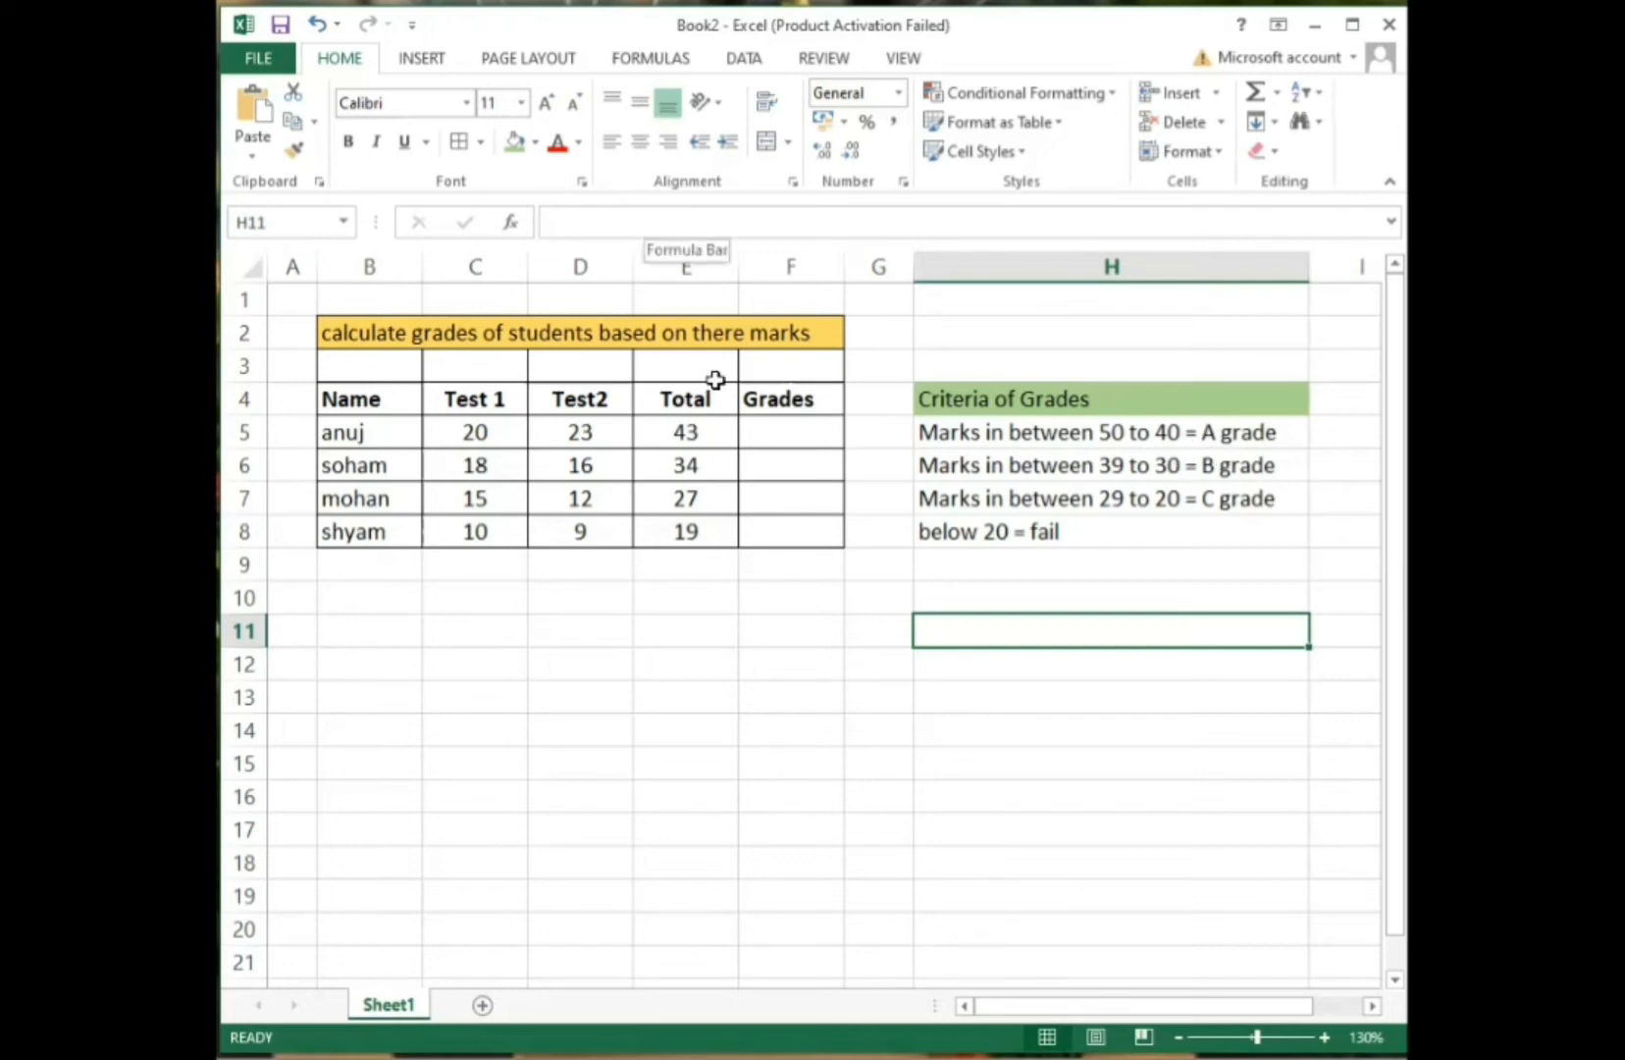
# Start an IF formula in Grades cell F5 that returns "A" when E5>=40, leaving the false argument open.
pyautogui.click(814, 432)
pyautogui.write('=')
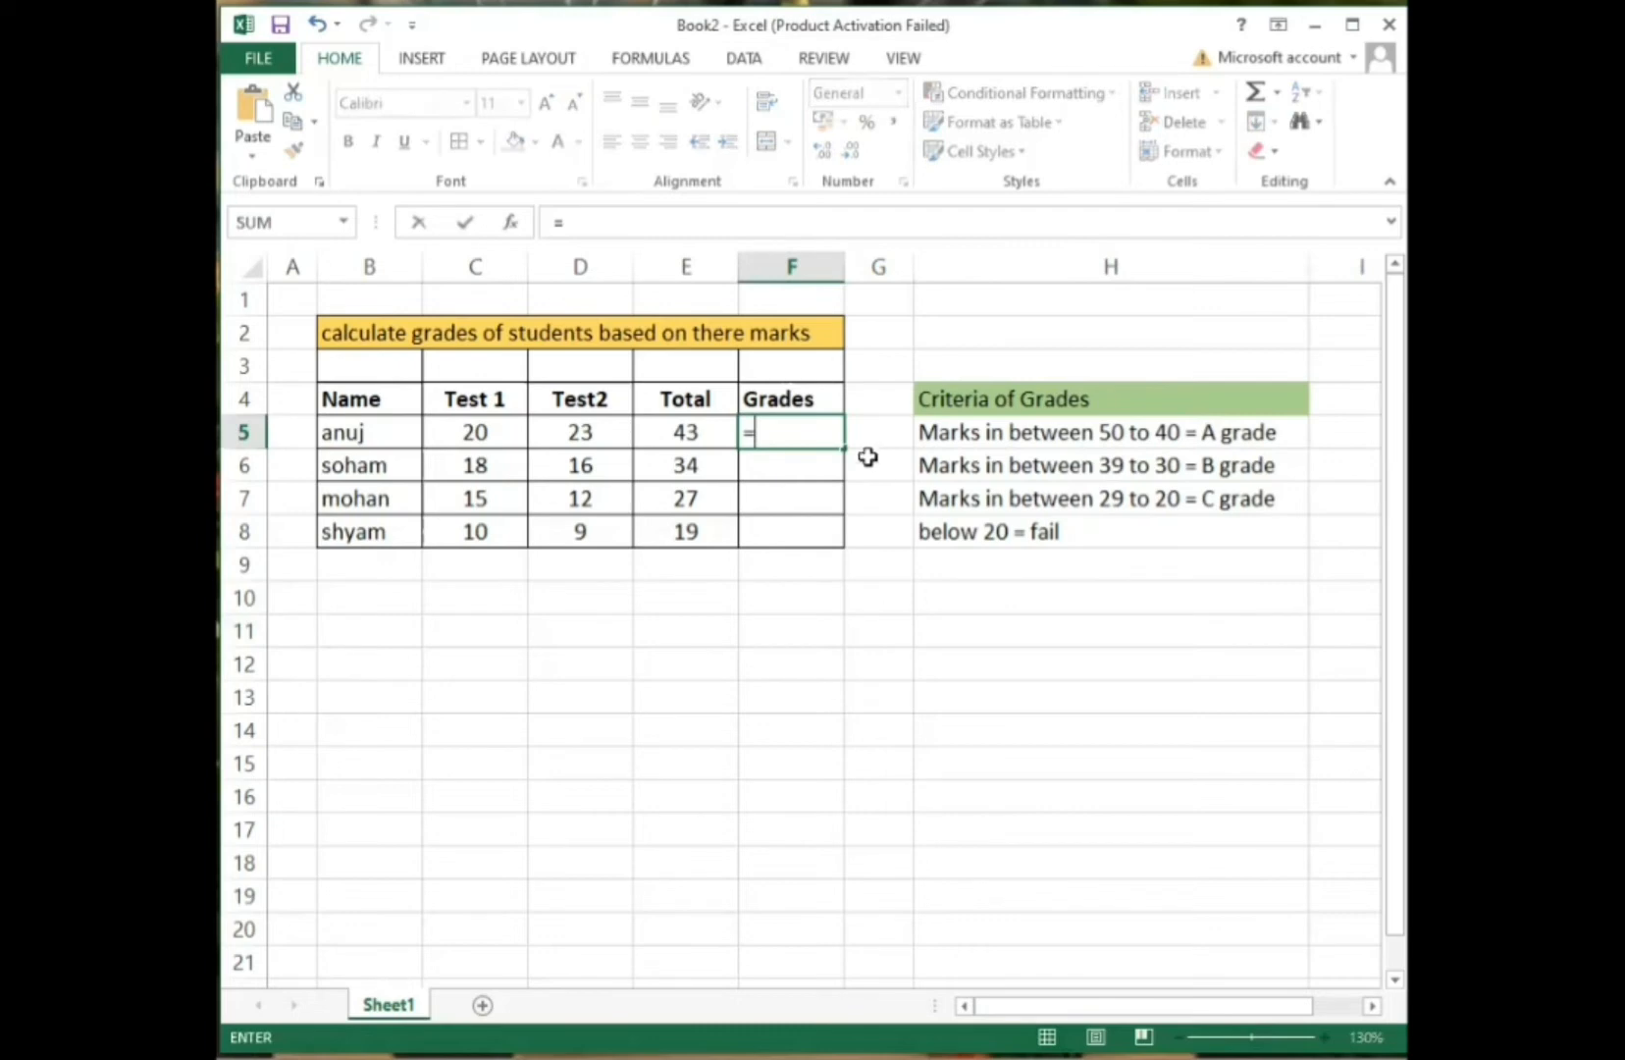
pyautogui.write('if')
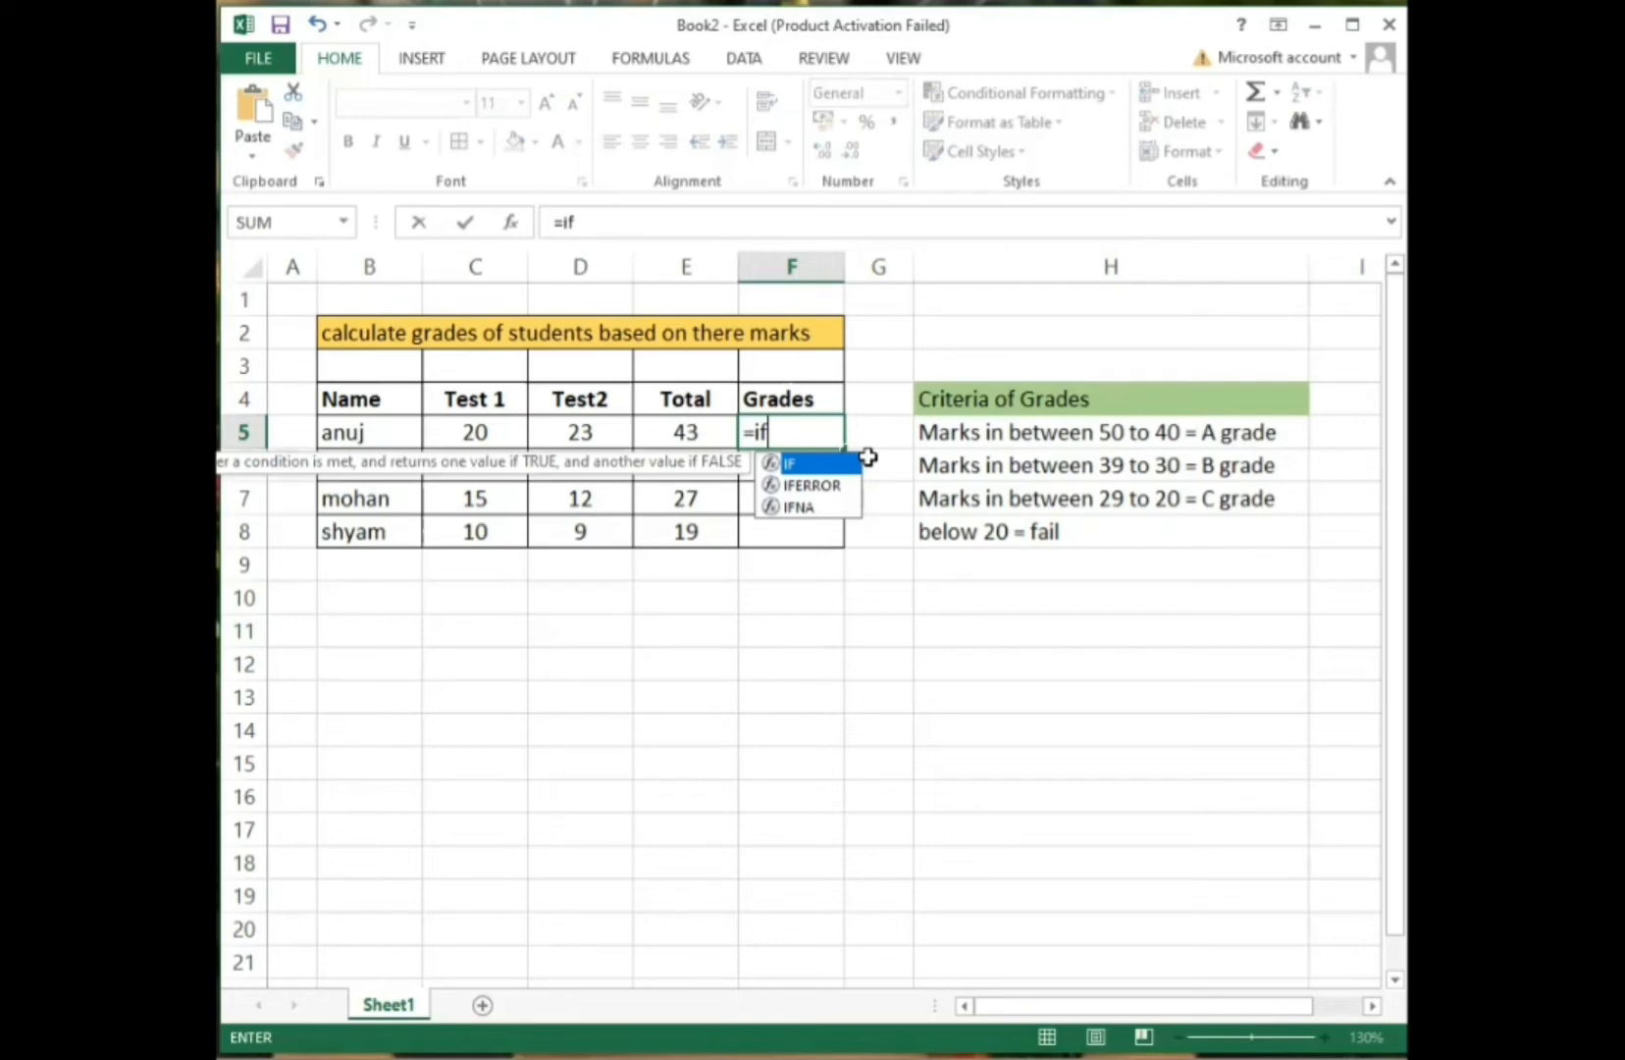
pyautogui.write('(')
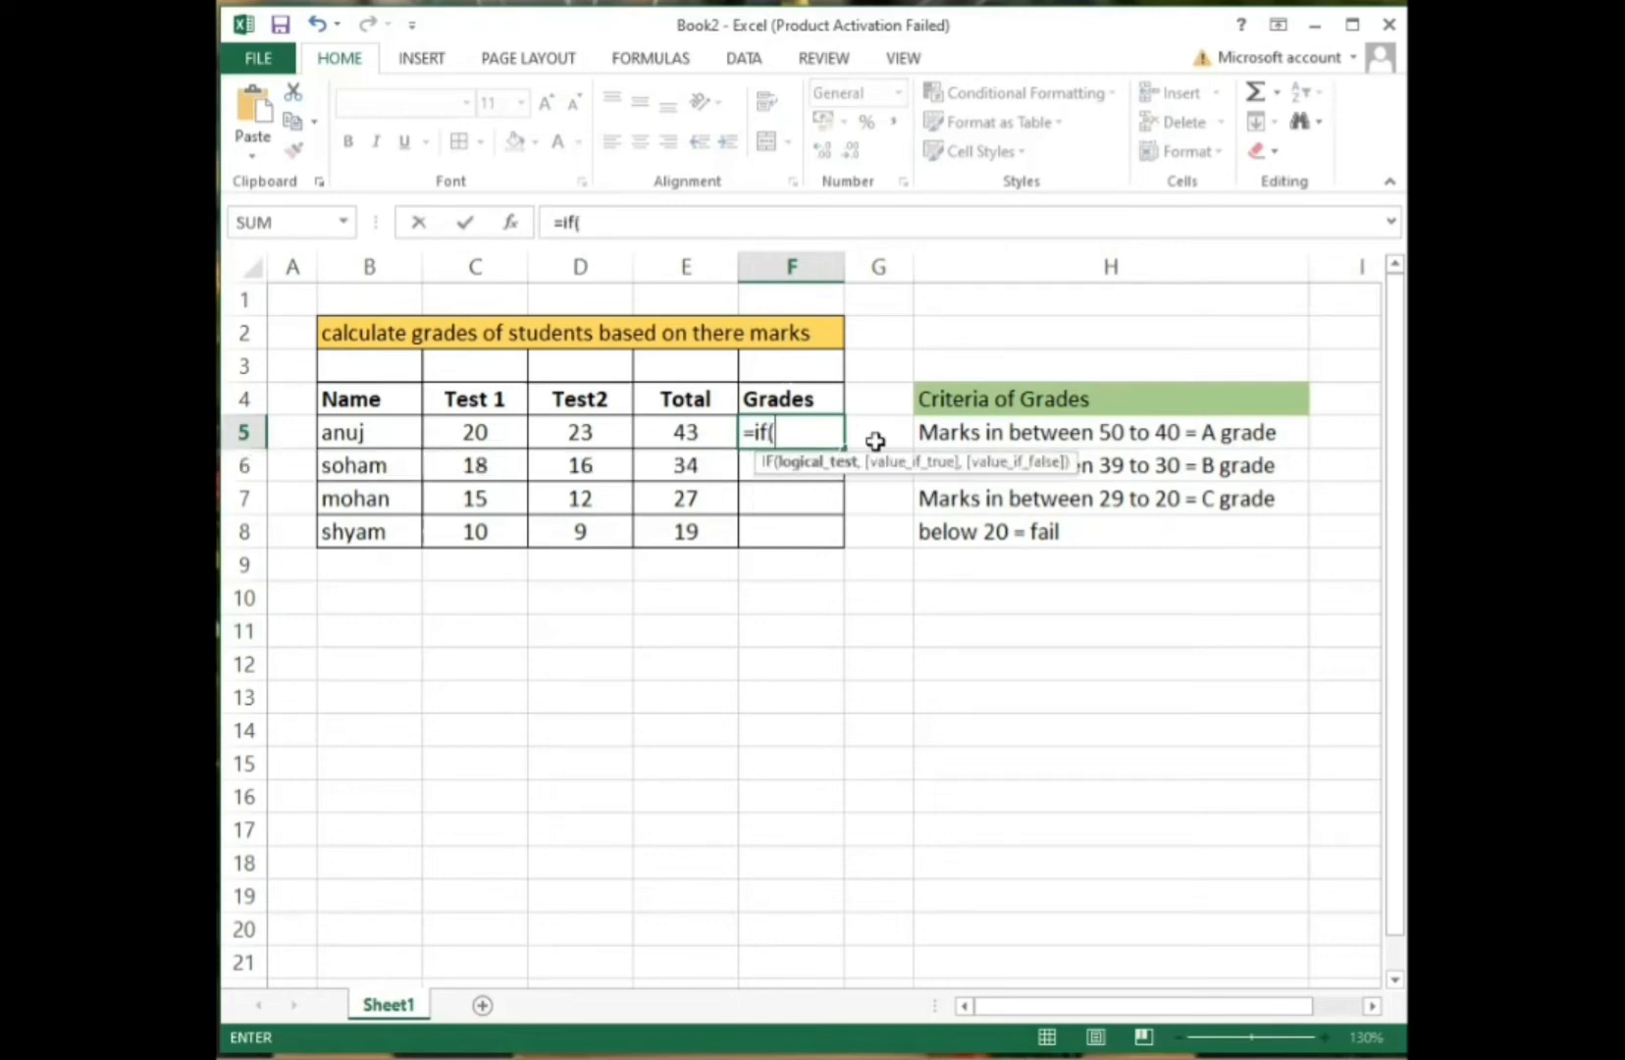
pyautogui.write('5')
pyautogui.press('BackSpace')
pyautogui.press('Left')
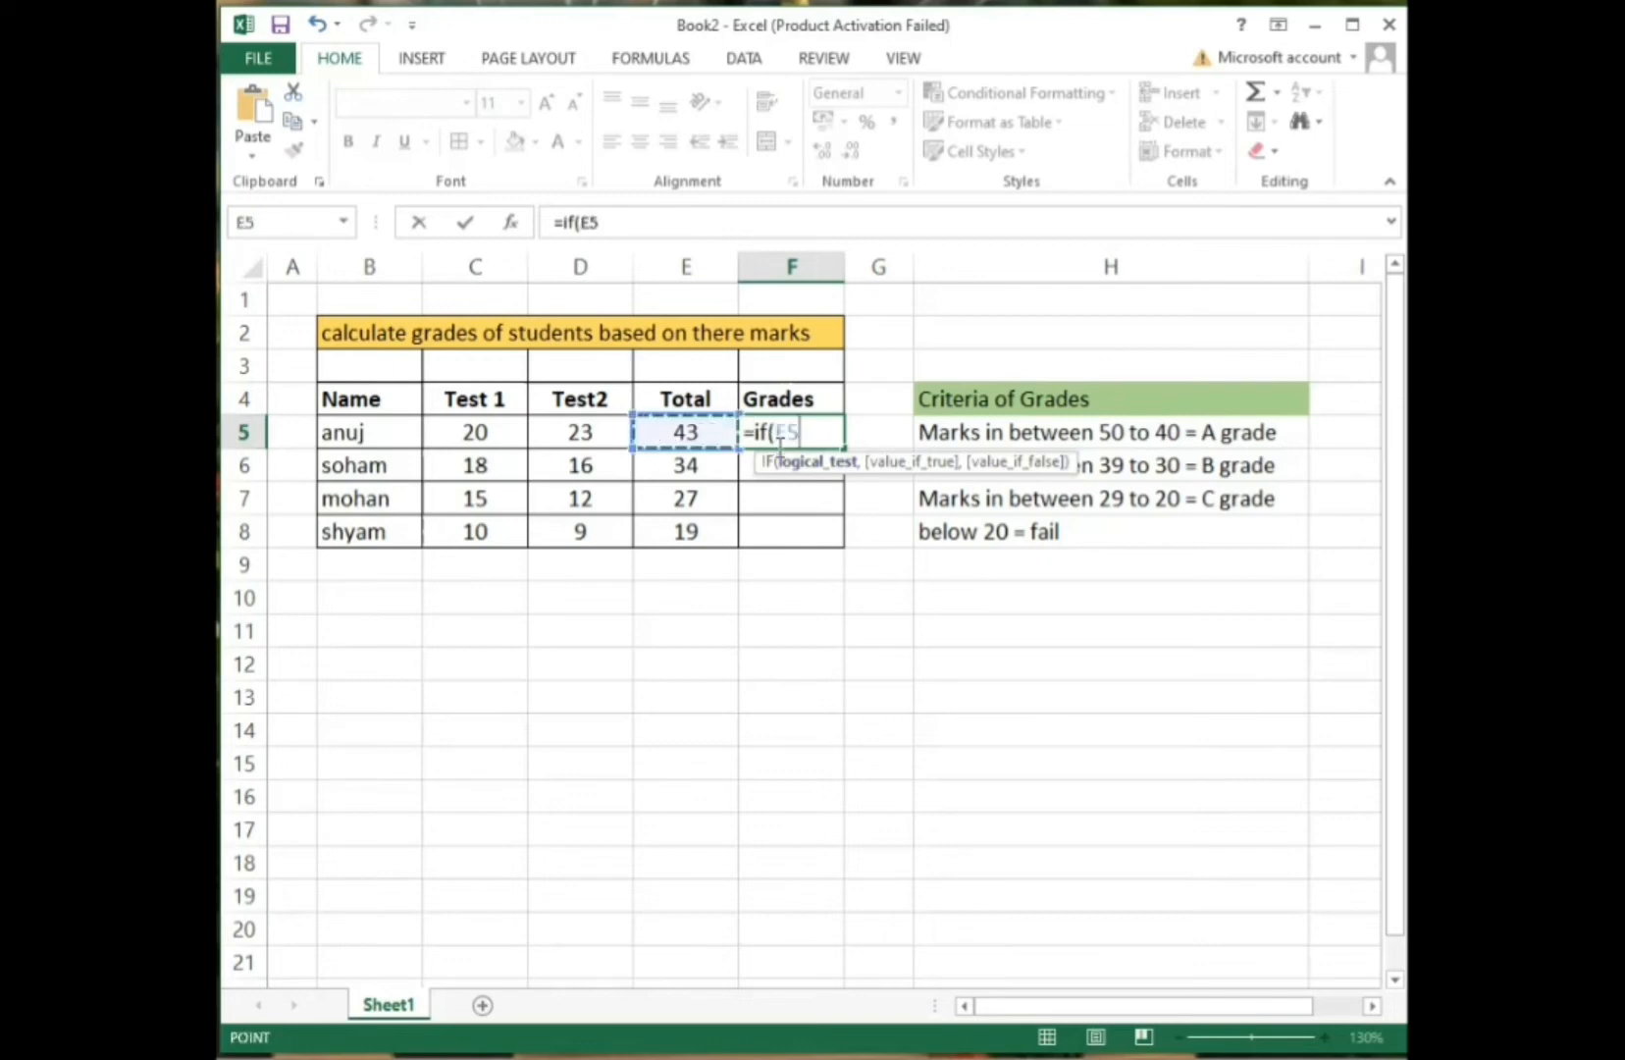
pyautogui.write('>')
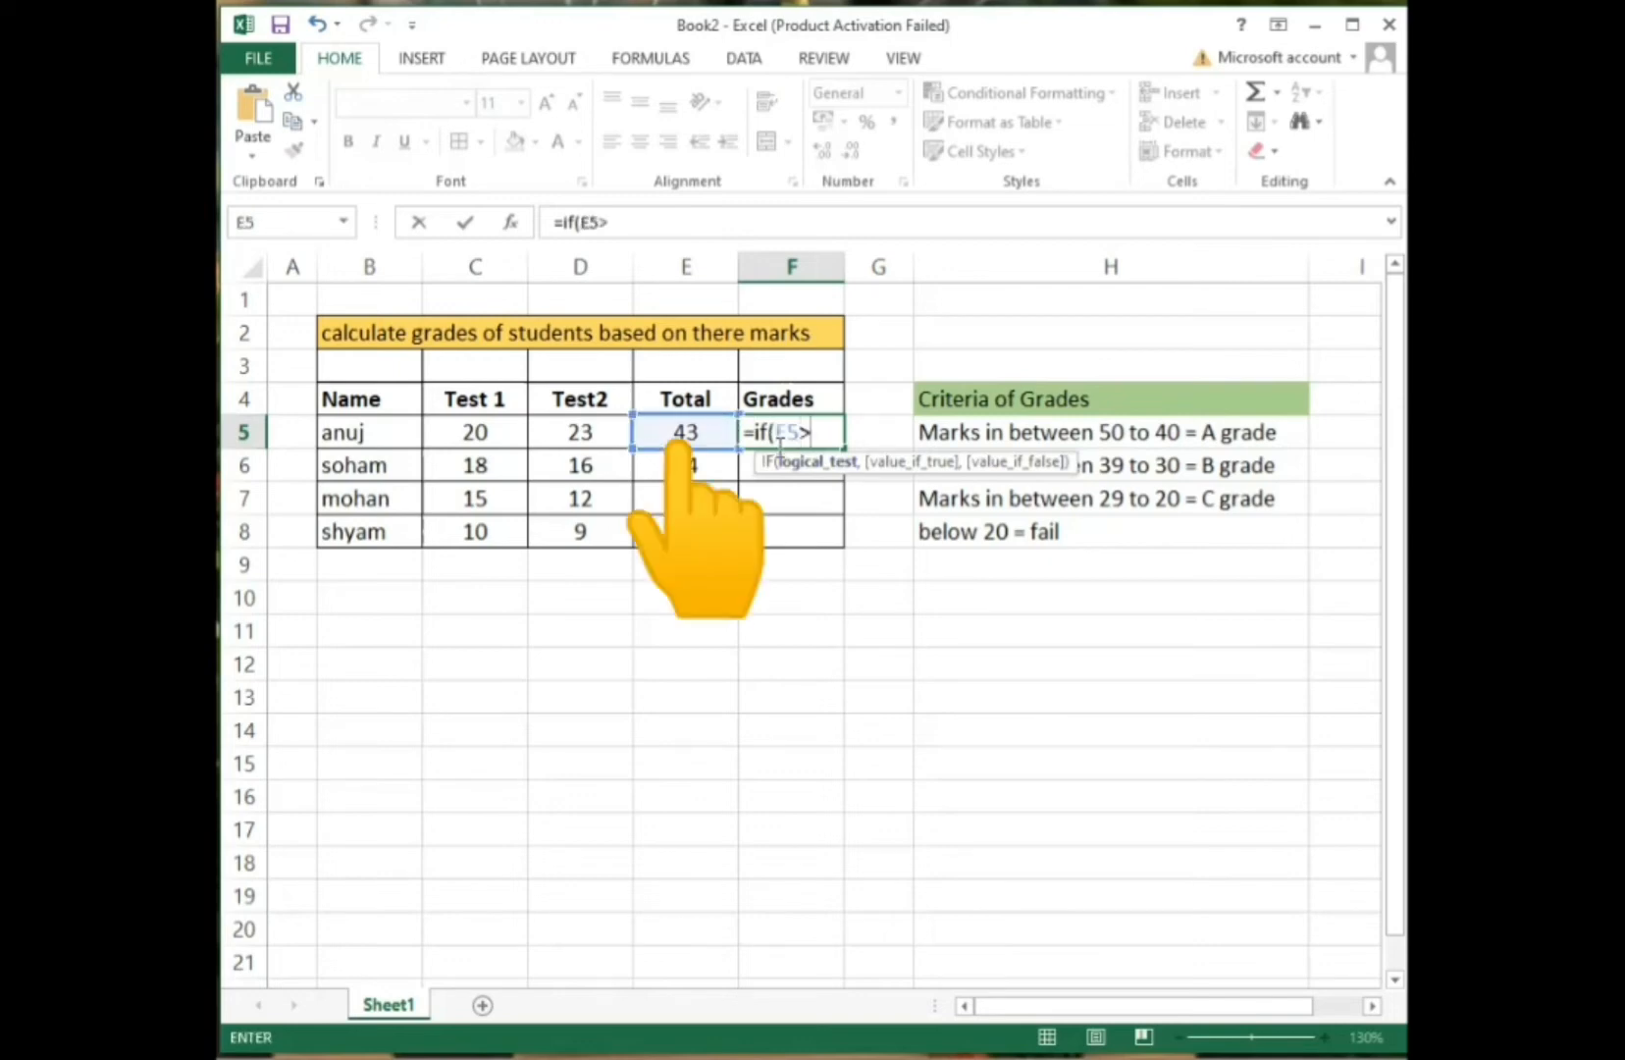
pyautogui.write('=')
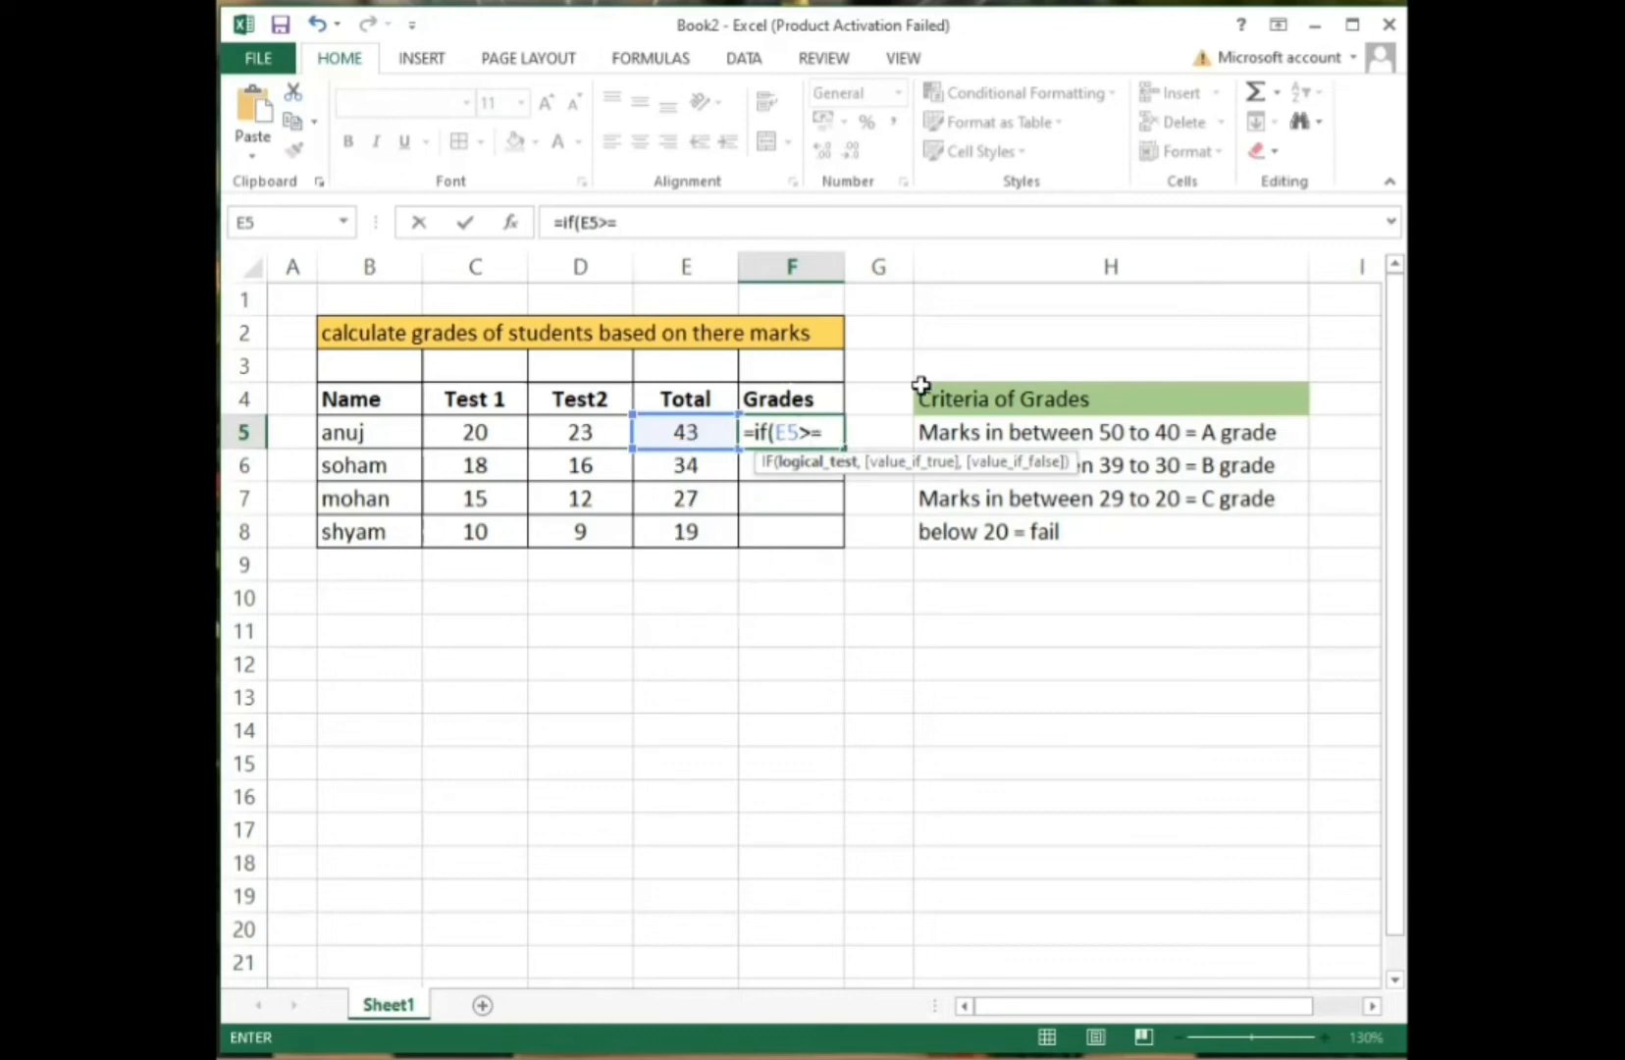
pyautogui.write('40,"A"')
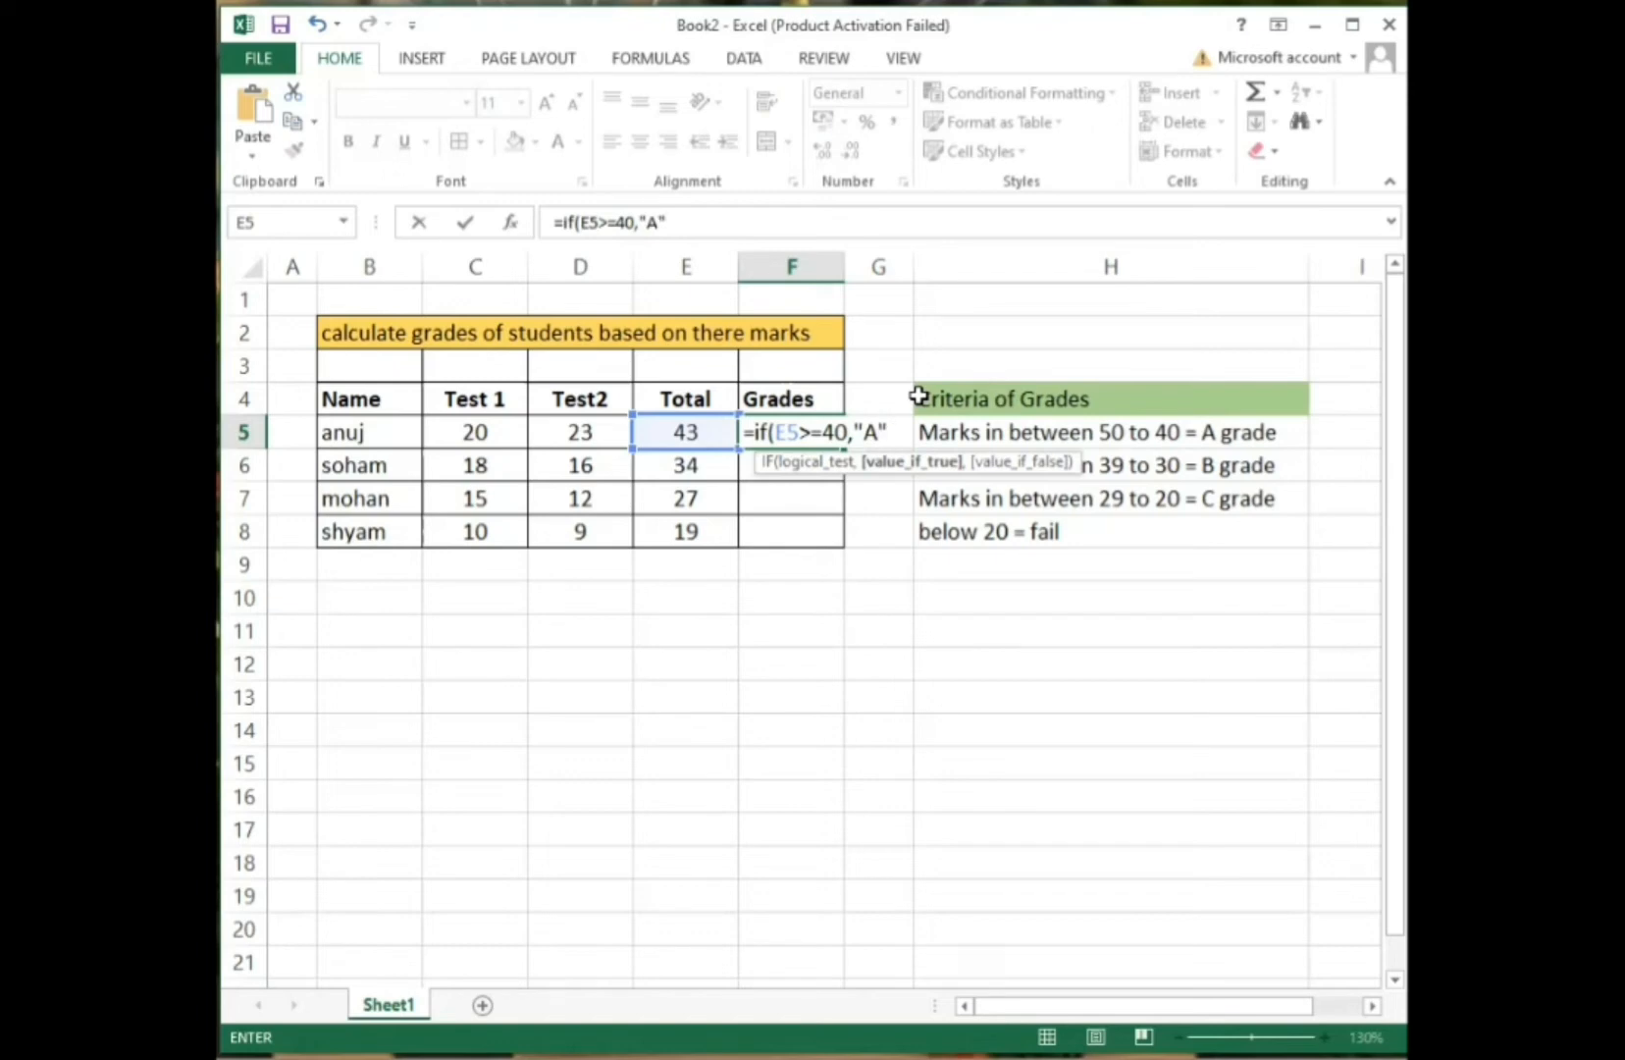
pyautogui.write(',')
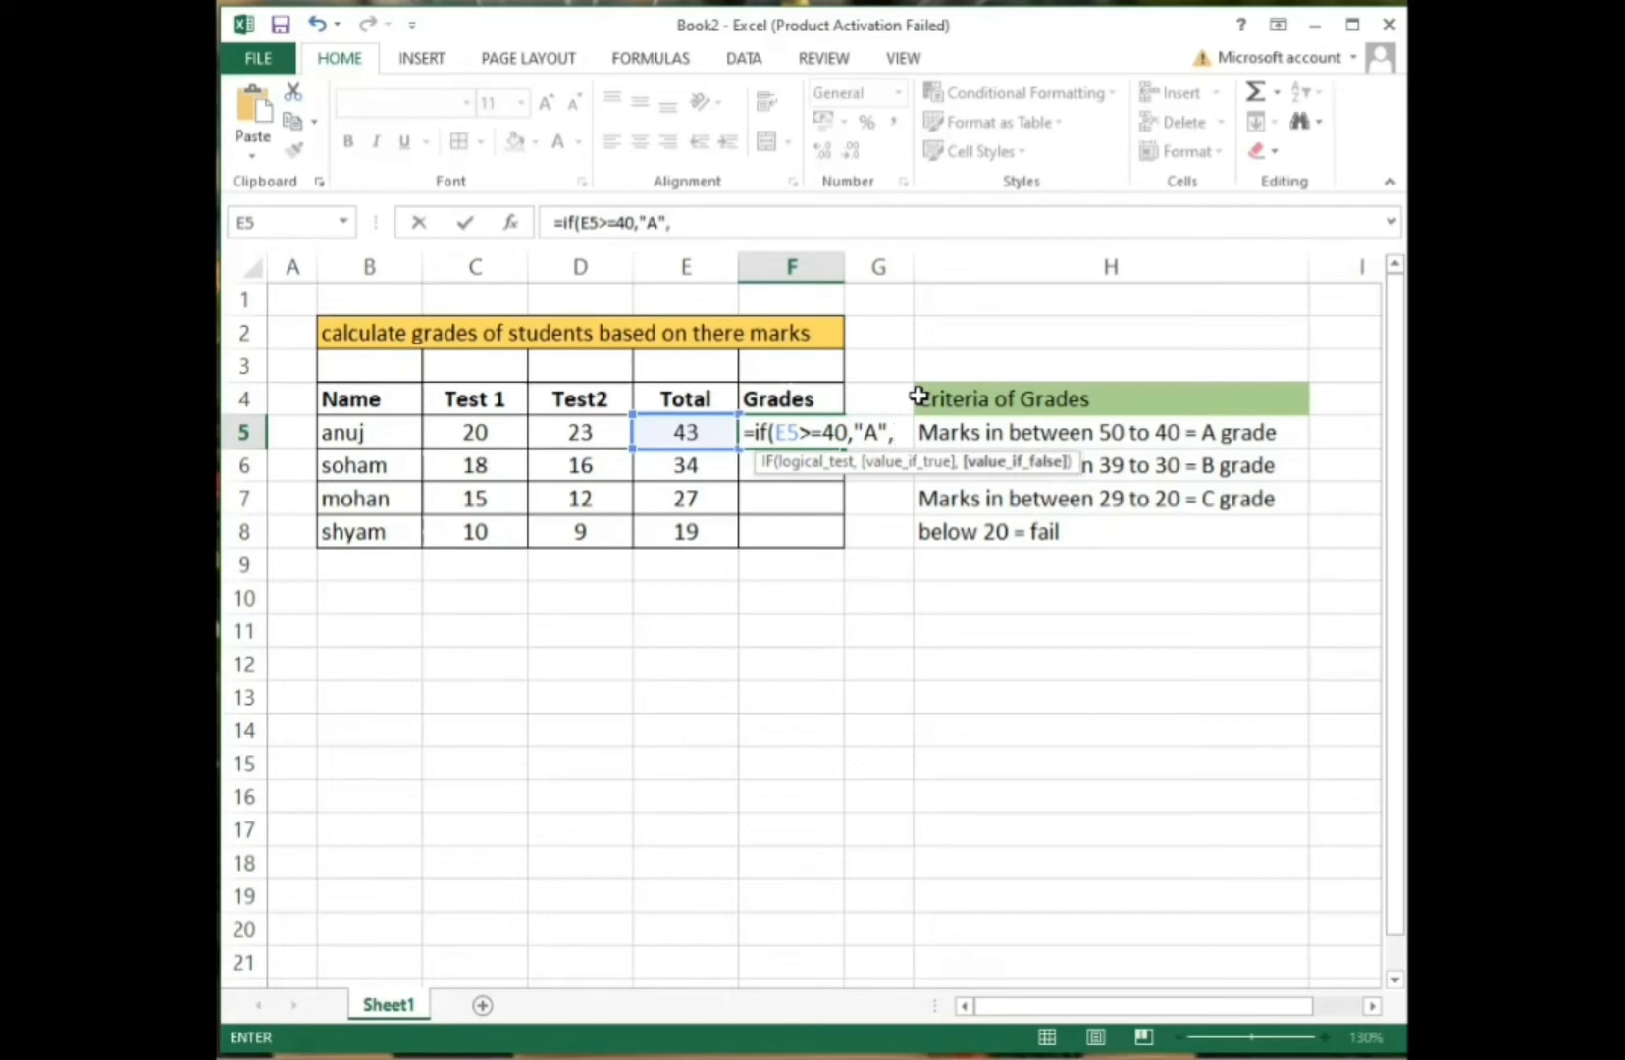
# Nest a second IF as the false argument of the F5 formula, returning "B" when E5>=30.
pyautogui.click(715, 223)
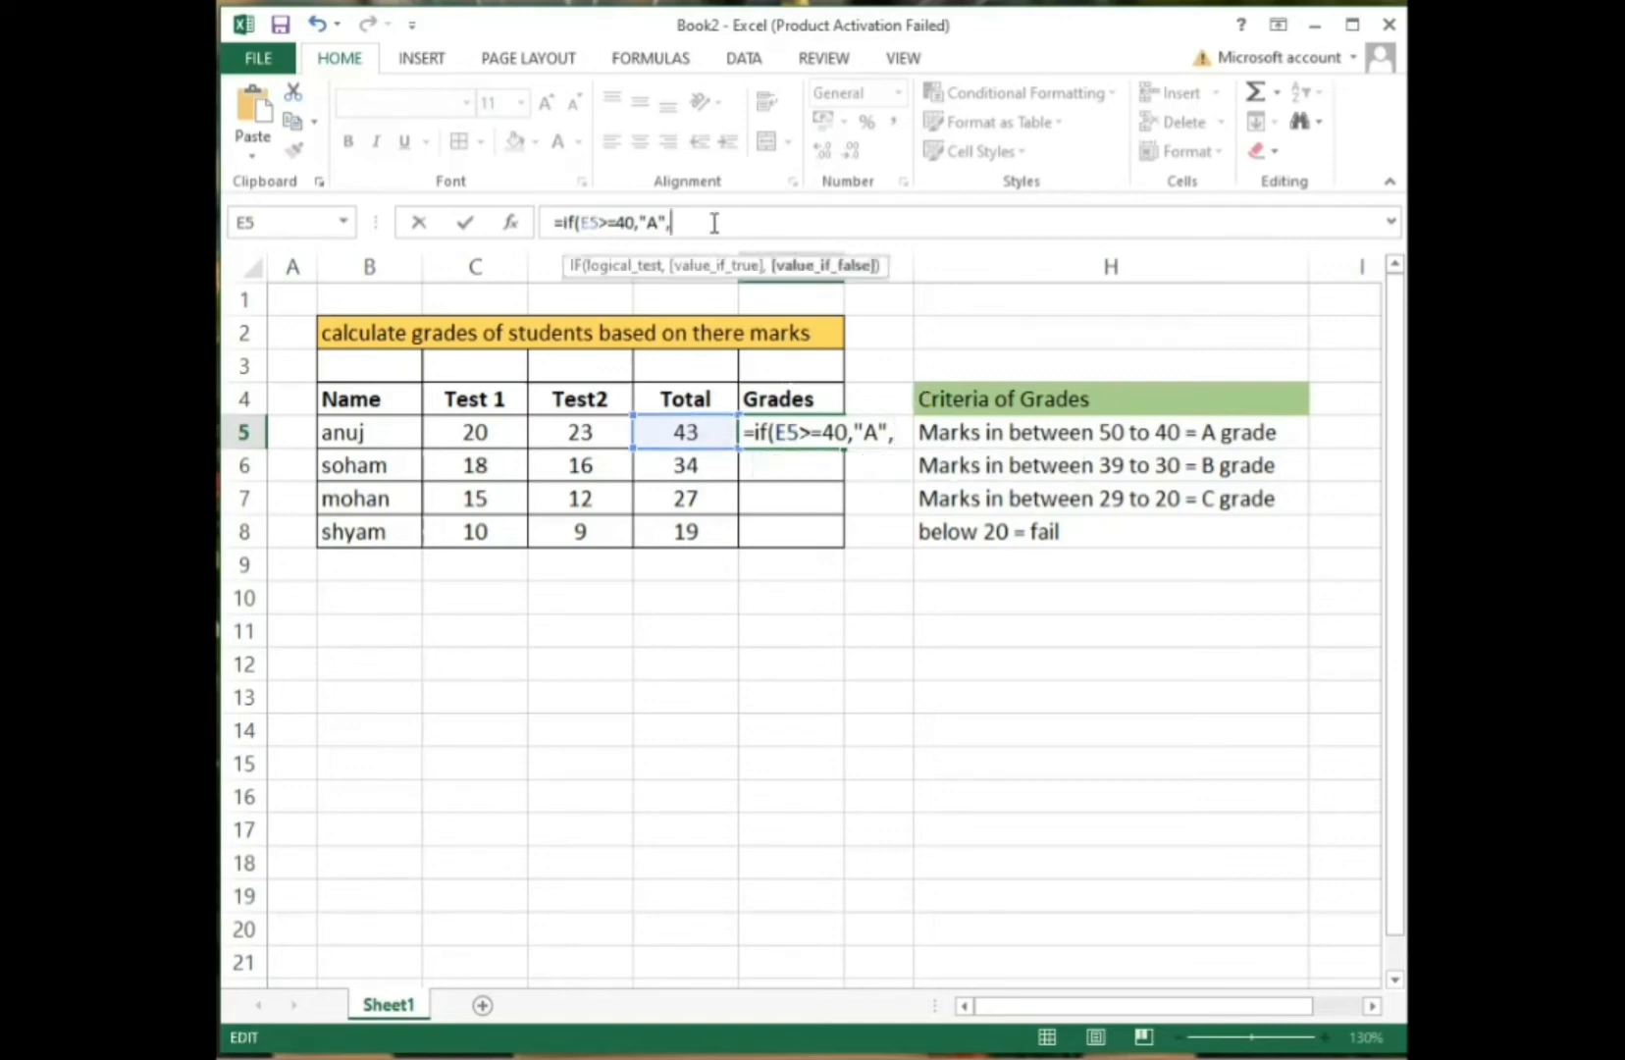
pyautogui.write('i')
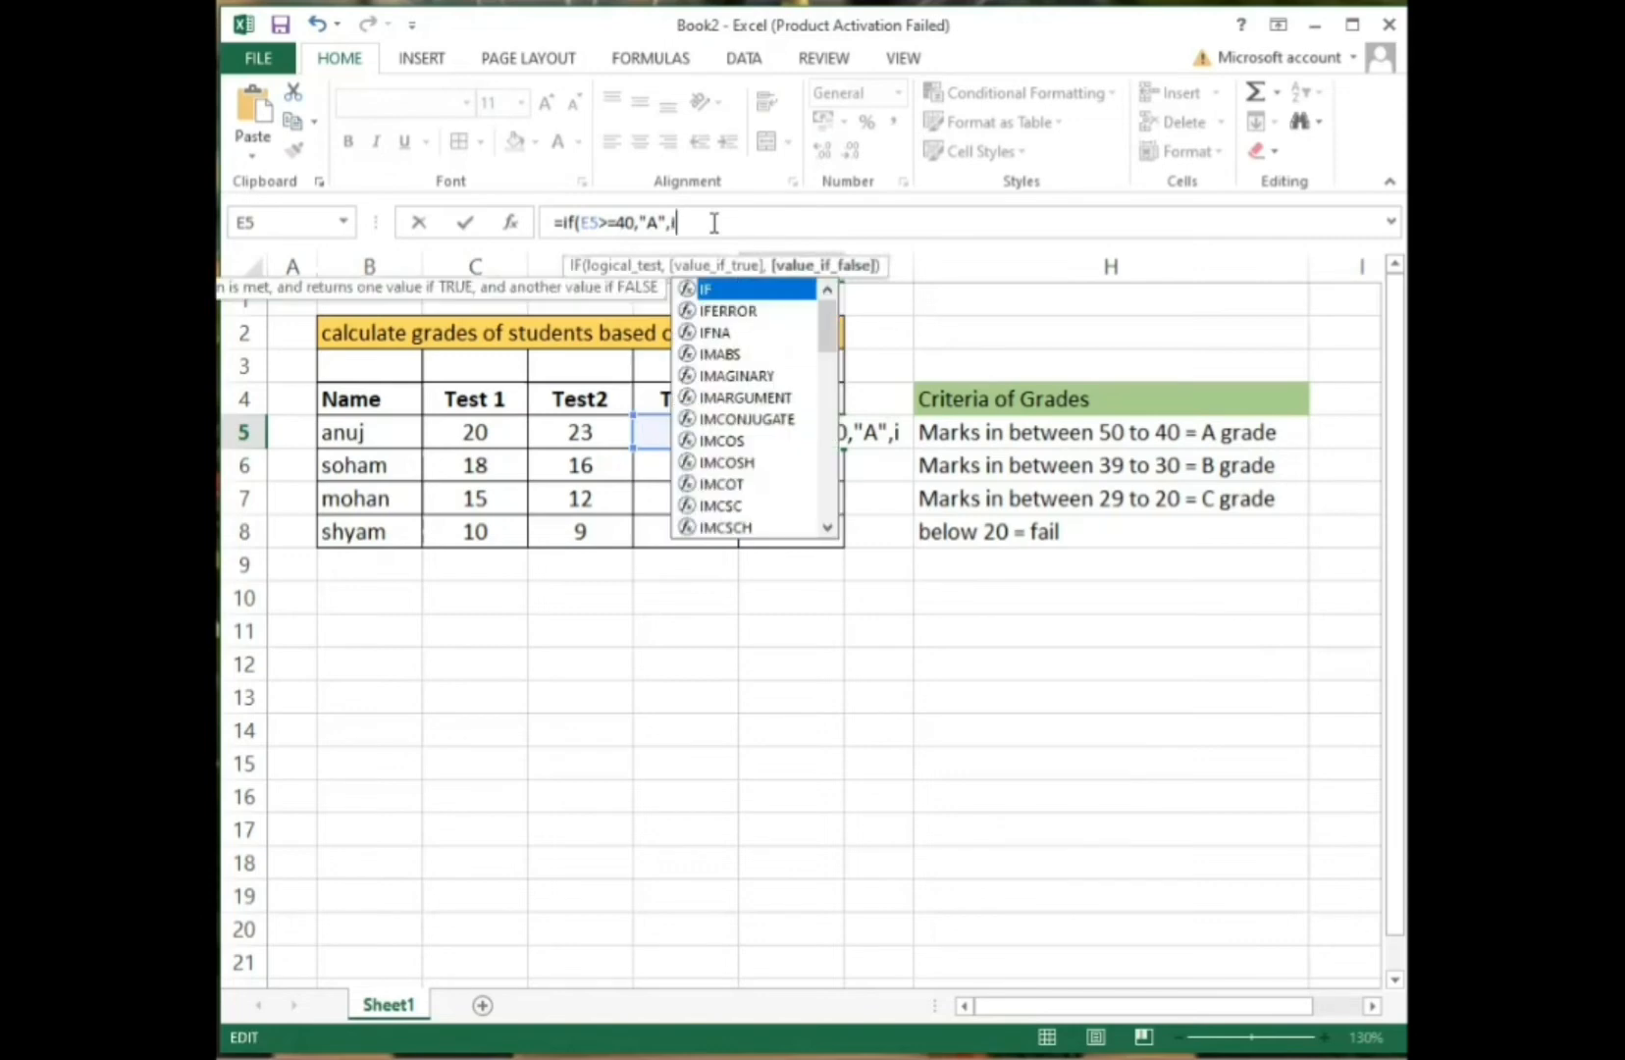
pyautogui.write('f(')
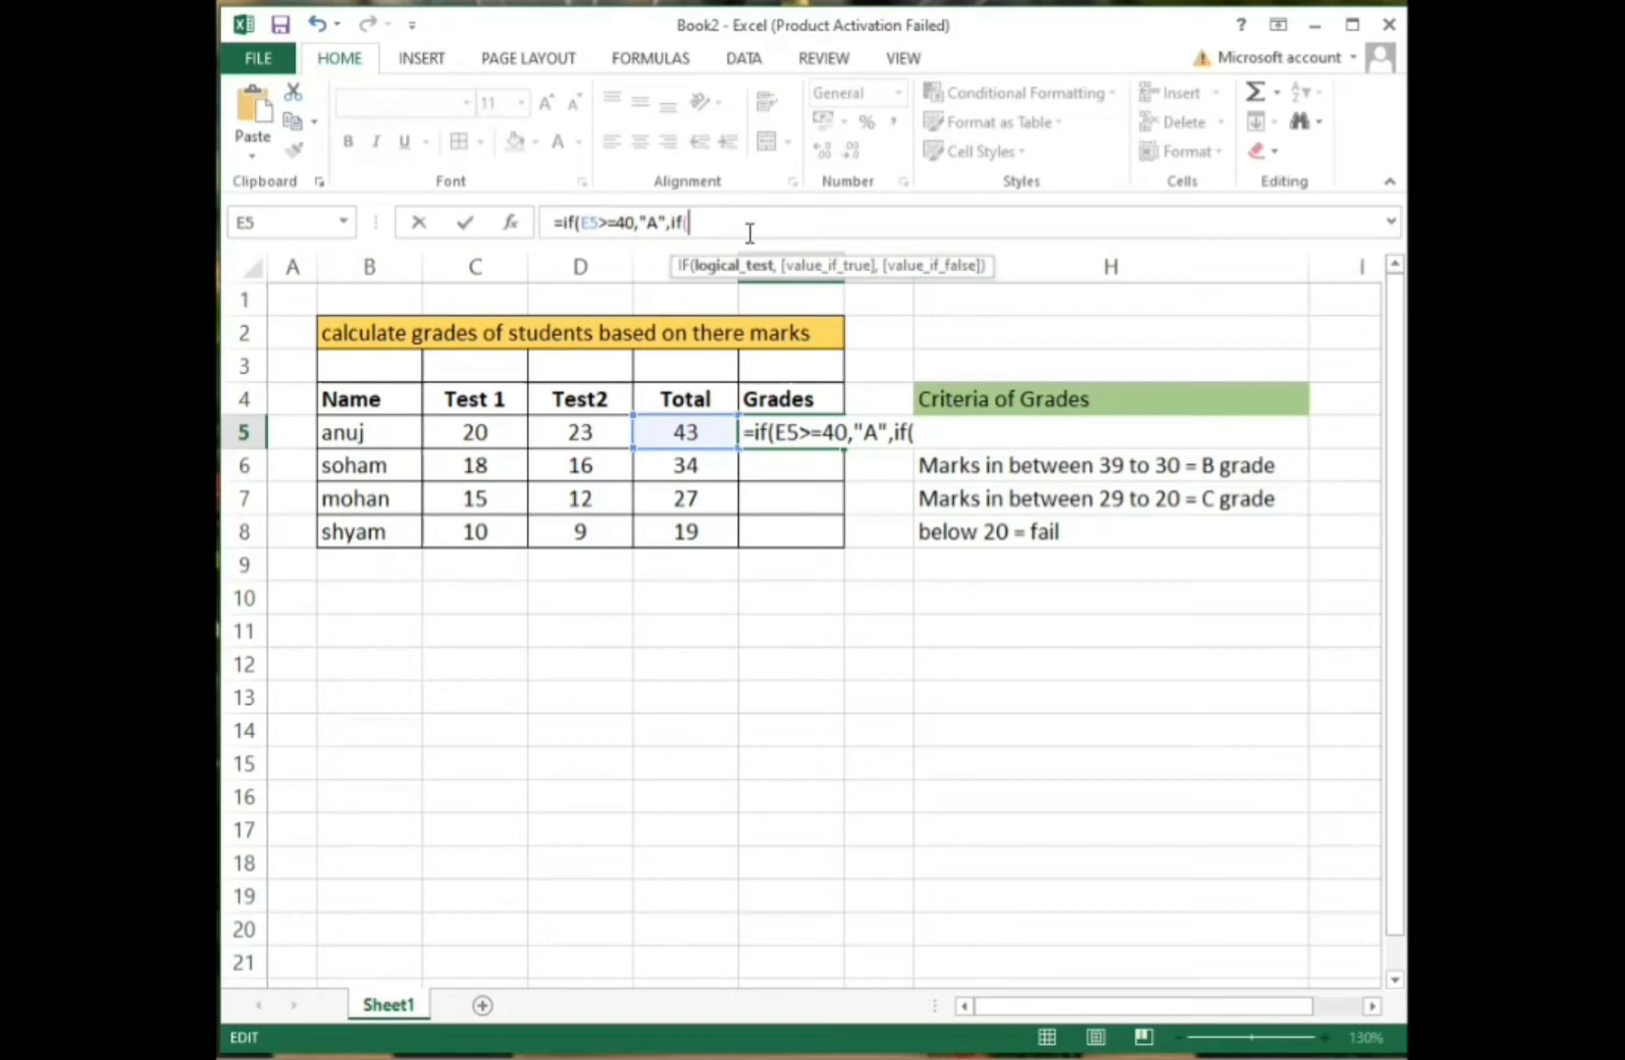
pyautogui.click(686, 436)
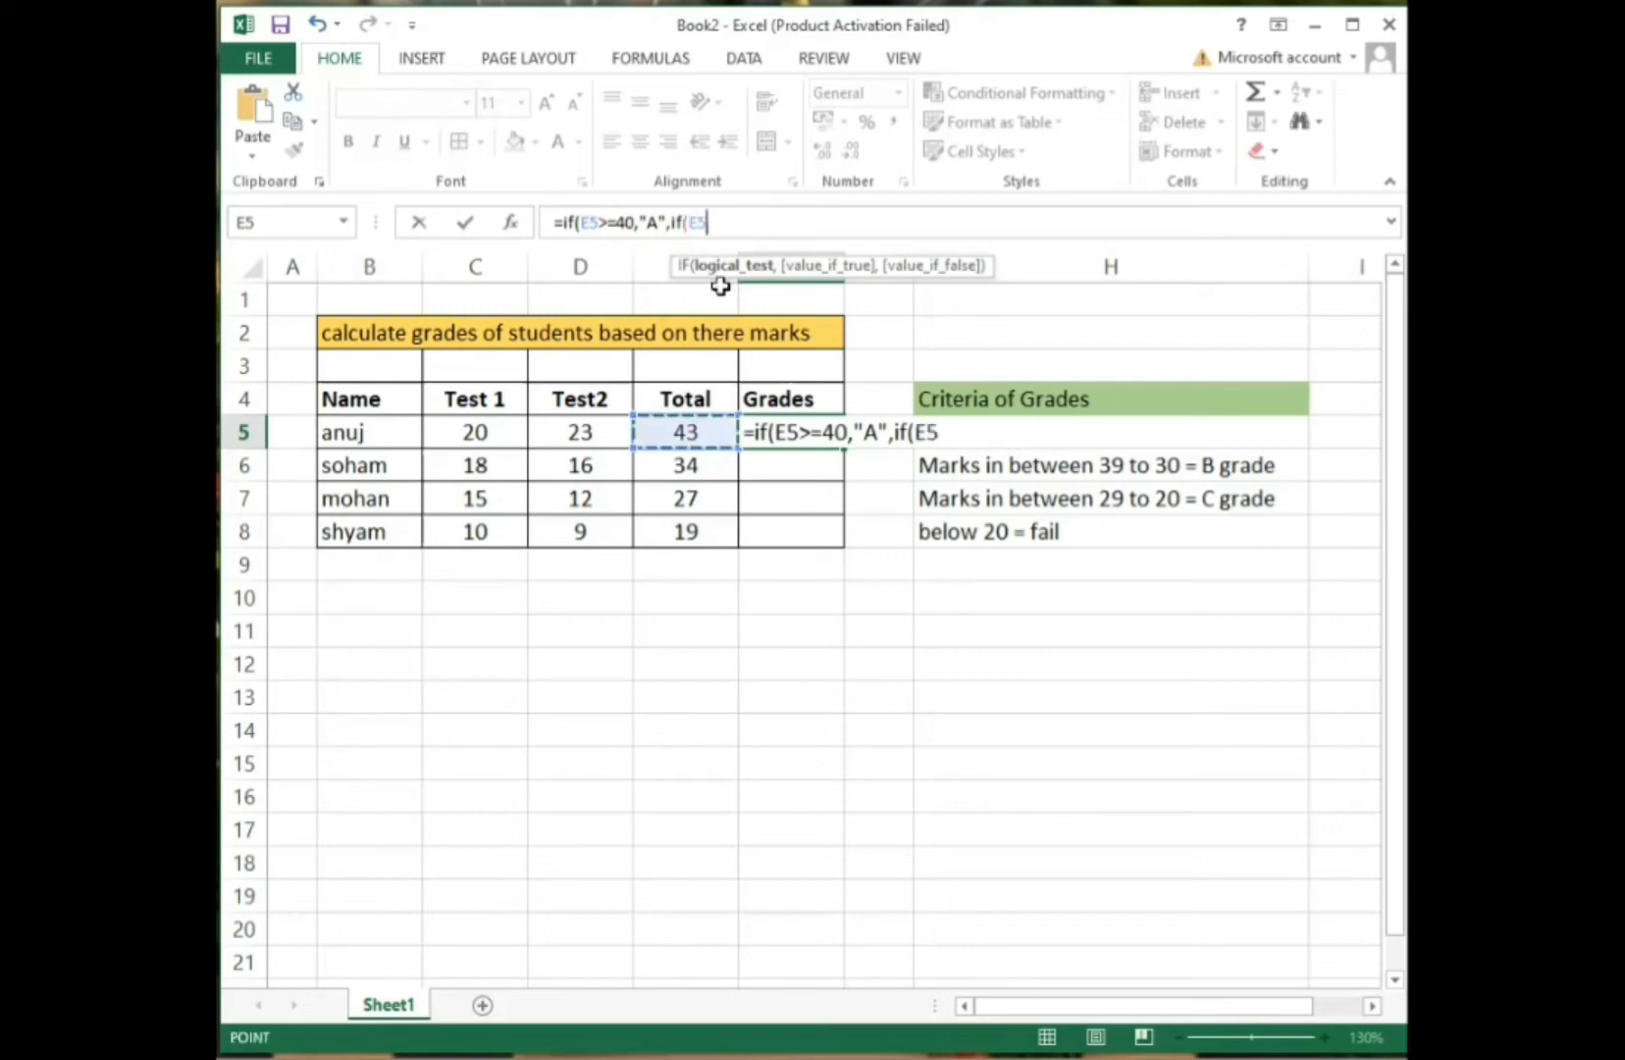
pyautogui.write('>=')
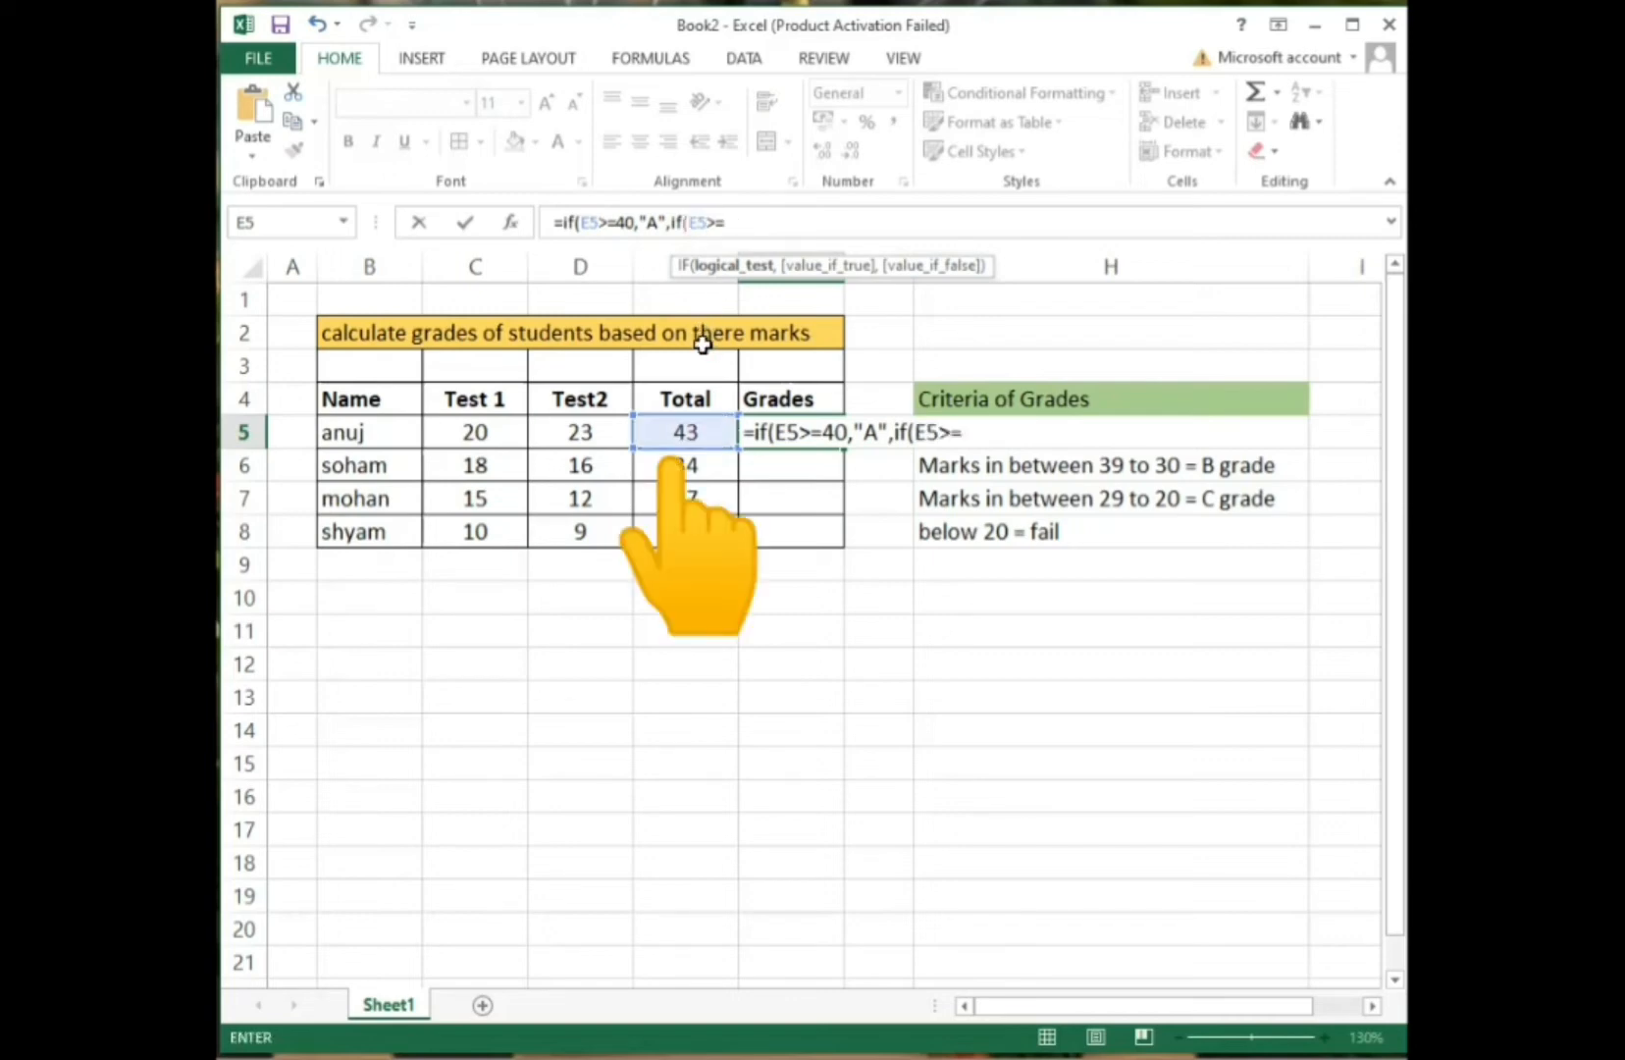
pyautogui.write('30')
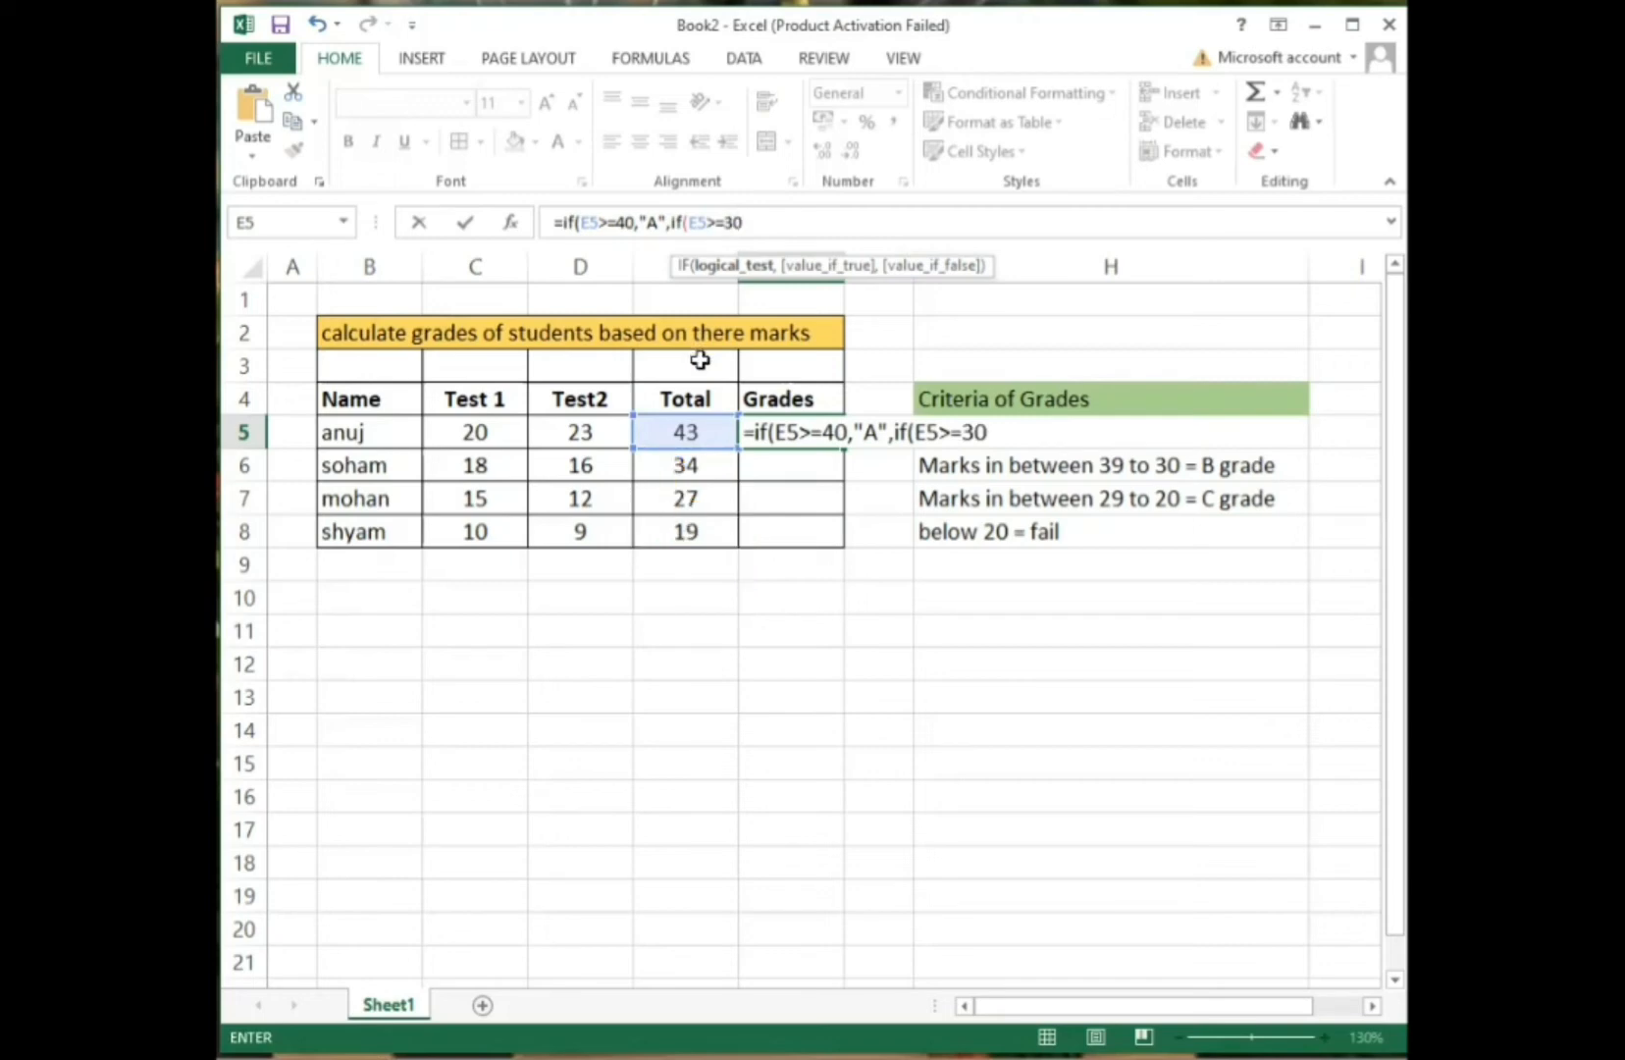
pyautogui.write(',"B')
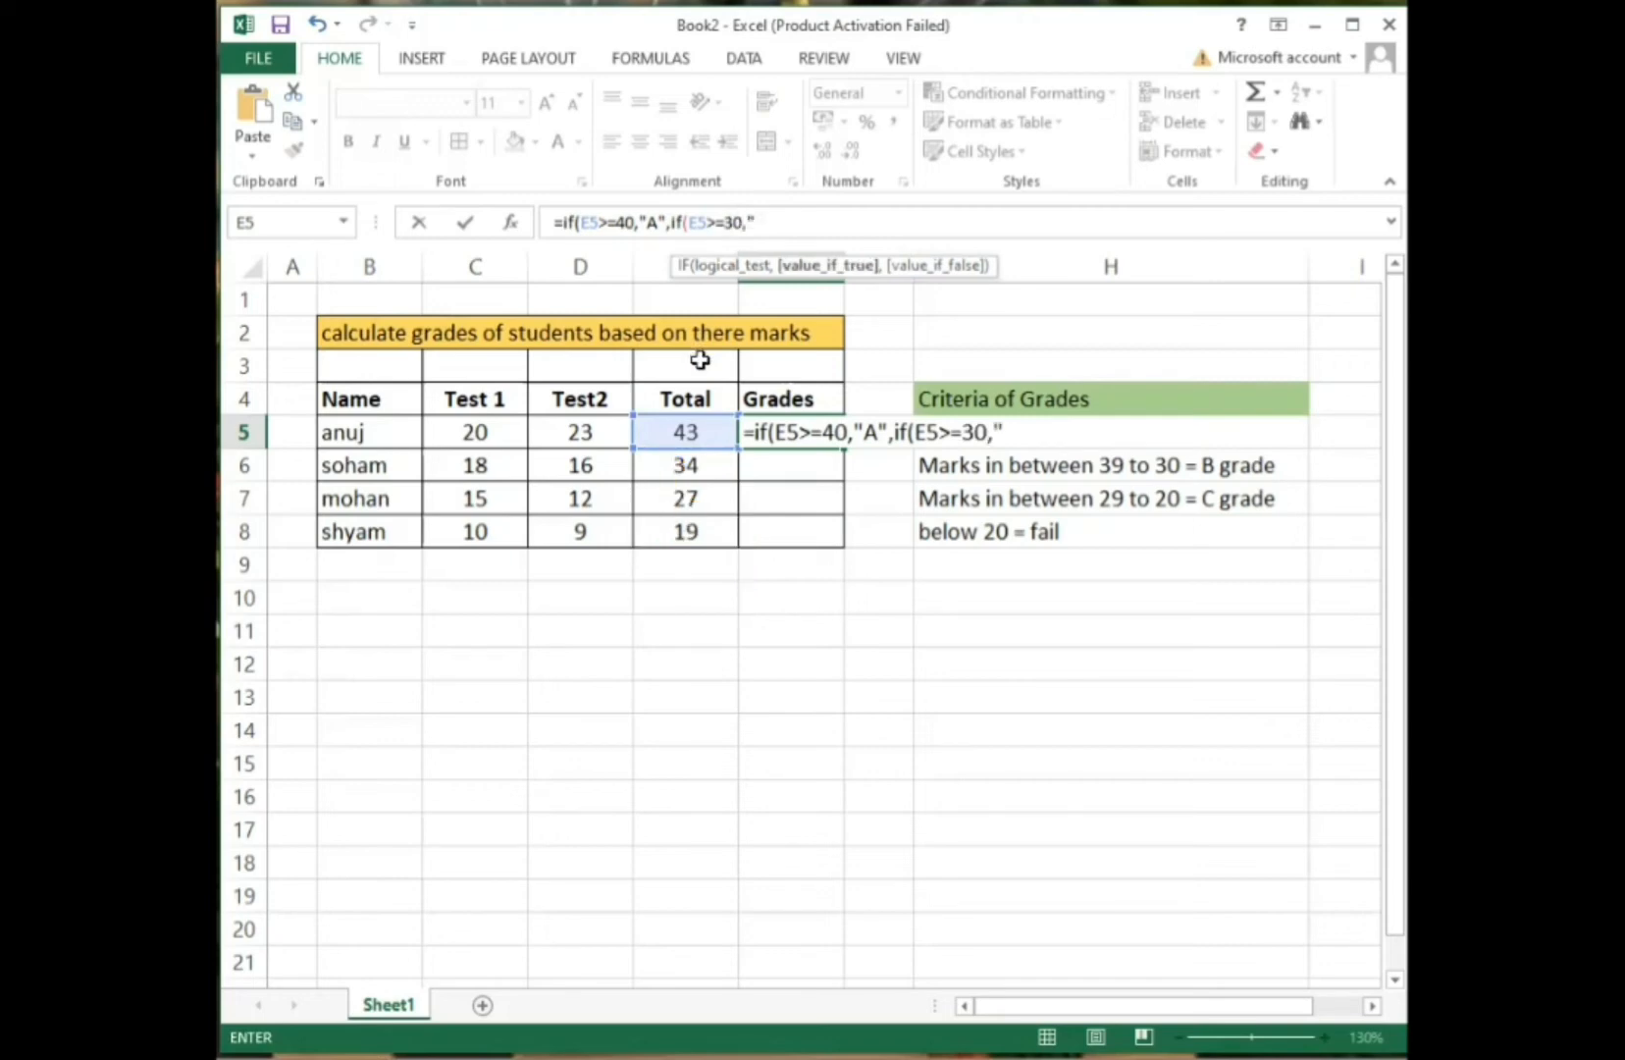
pyautogui.write('",')
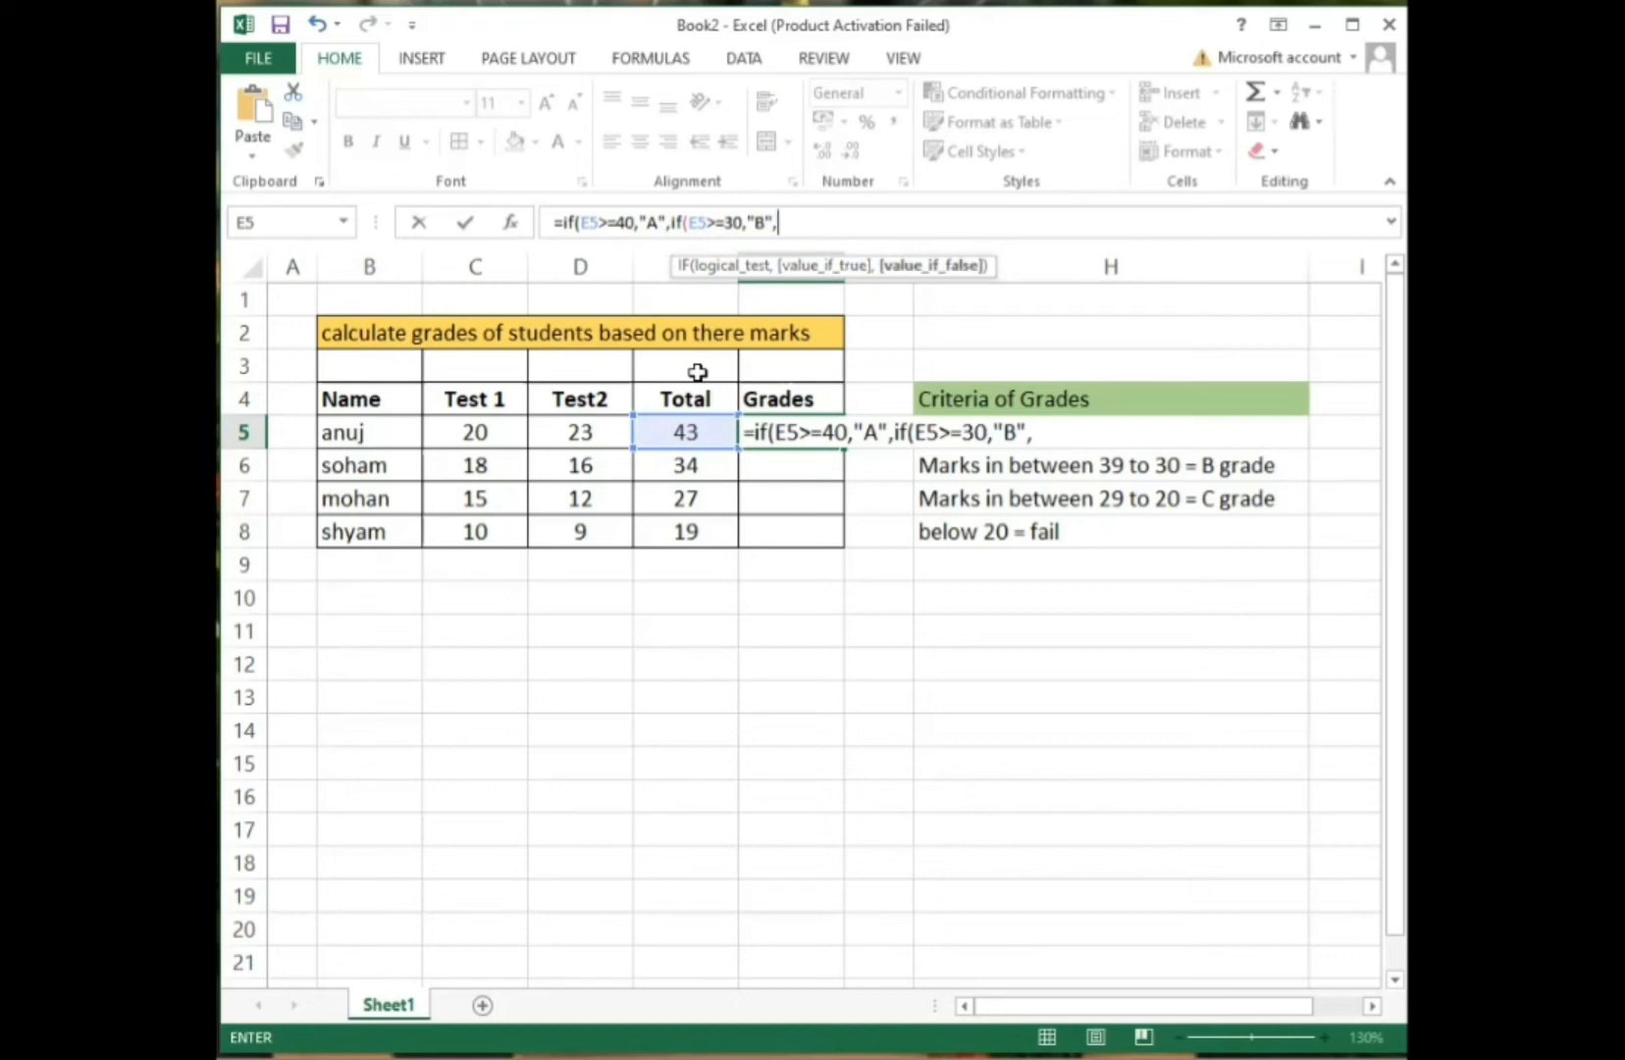
# Nest a third IF returning "C" when E5>=20 and otherwise "Fail", close all three parentheses, and commit the F5 formula.
pyautogui.write('if')
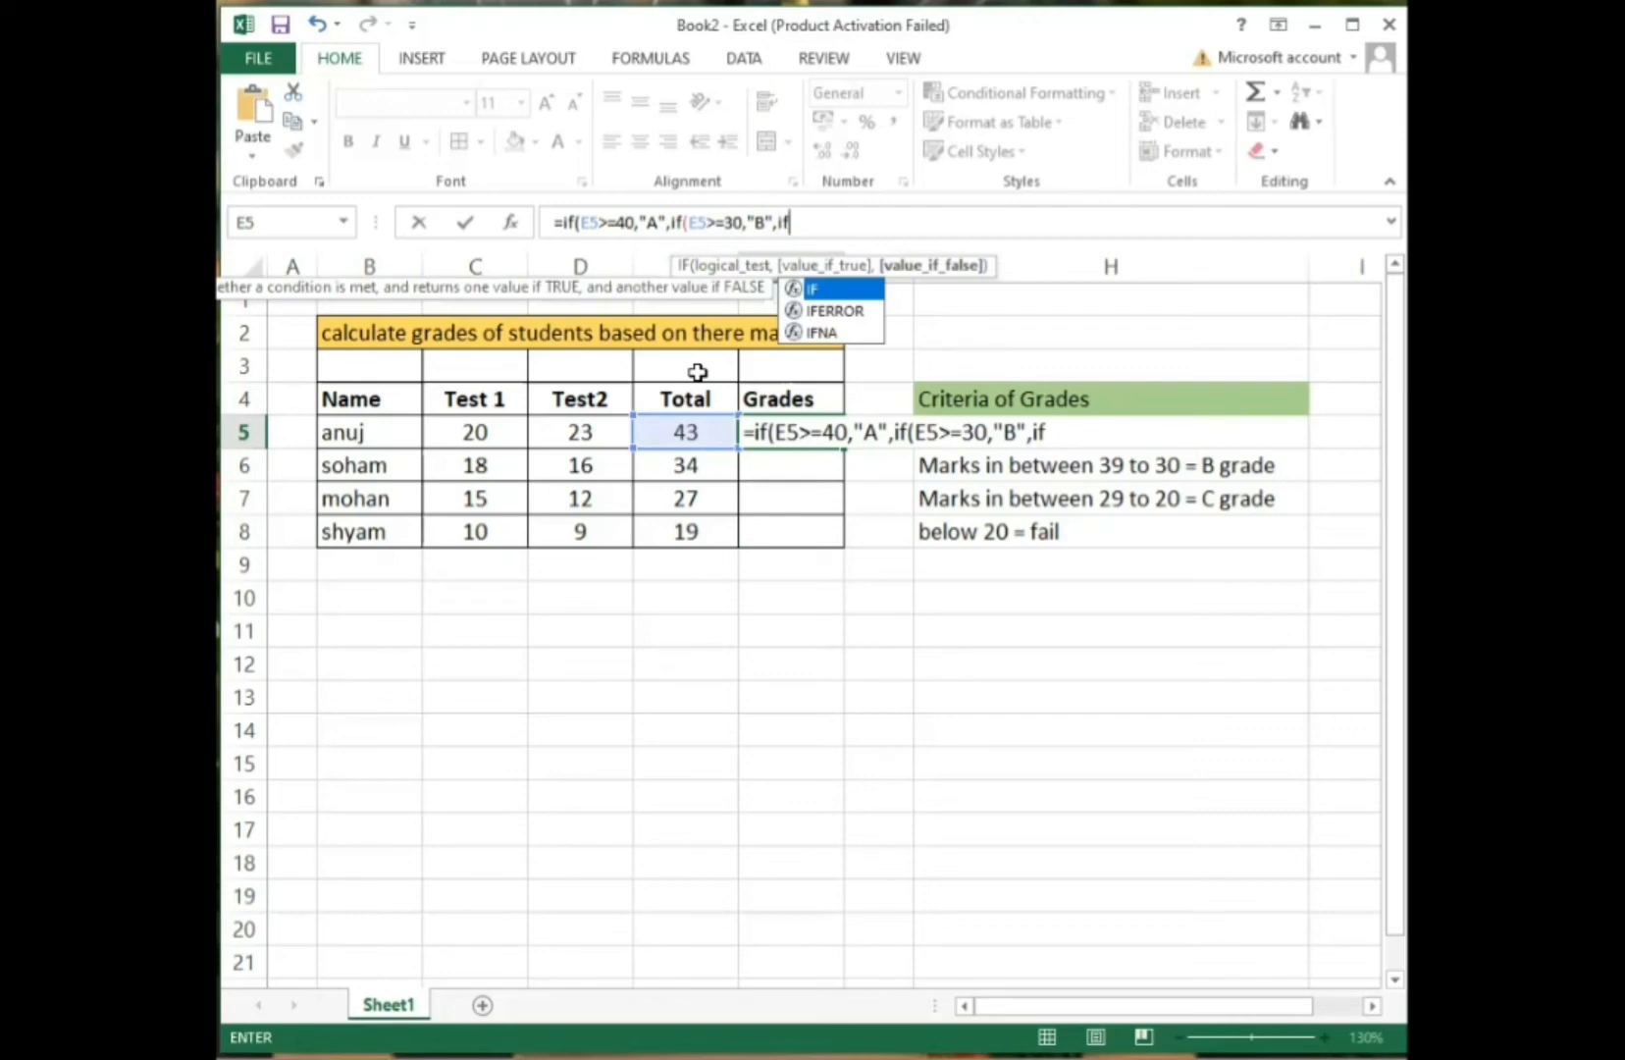
pyautogui.write('(')
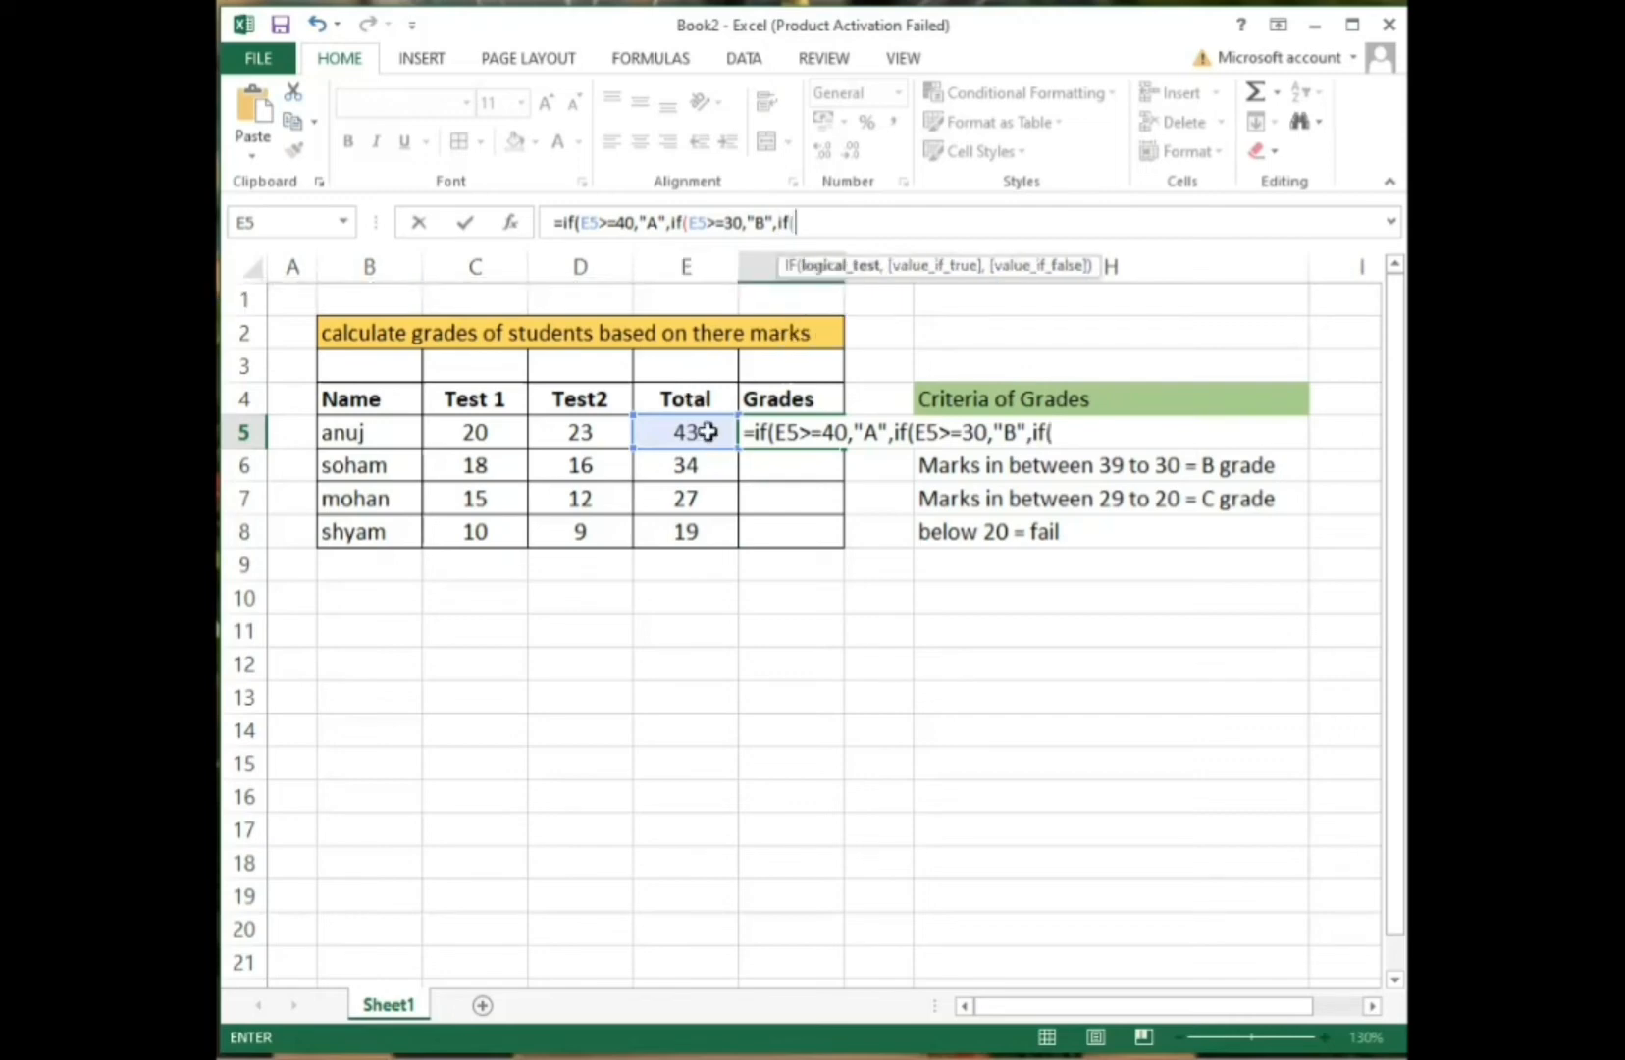
pyautogui.click(701, 429)
pyautogui.write('>=')
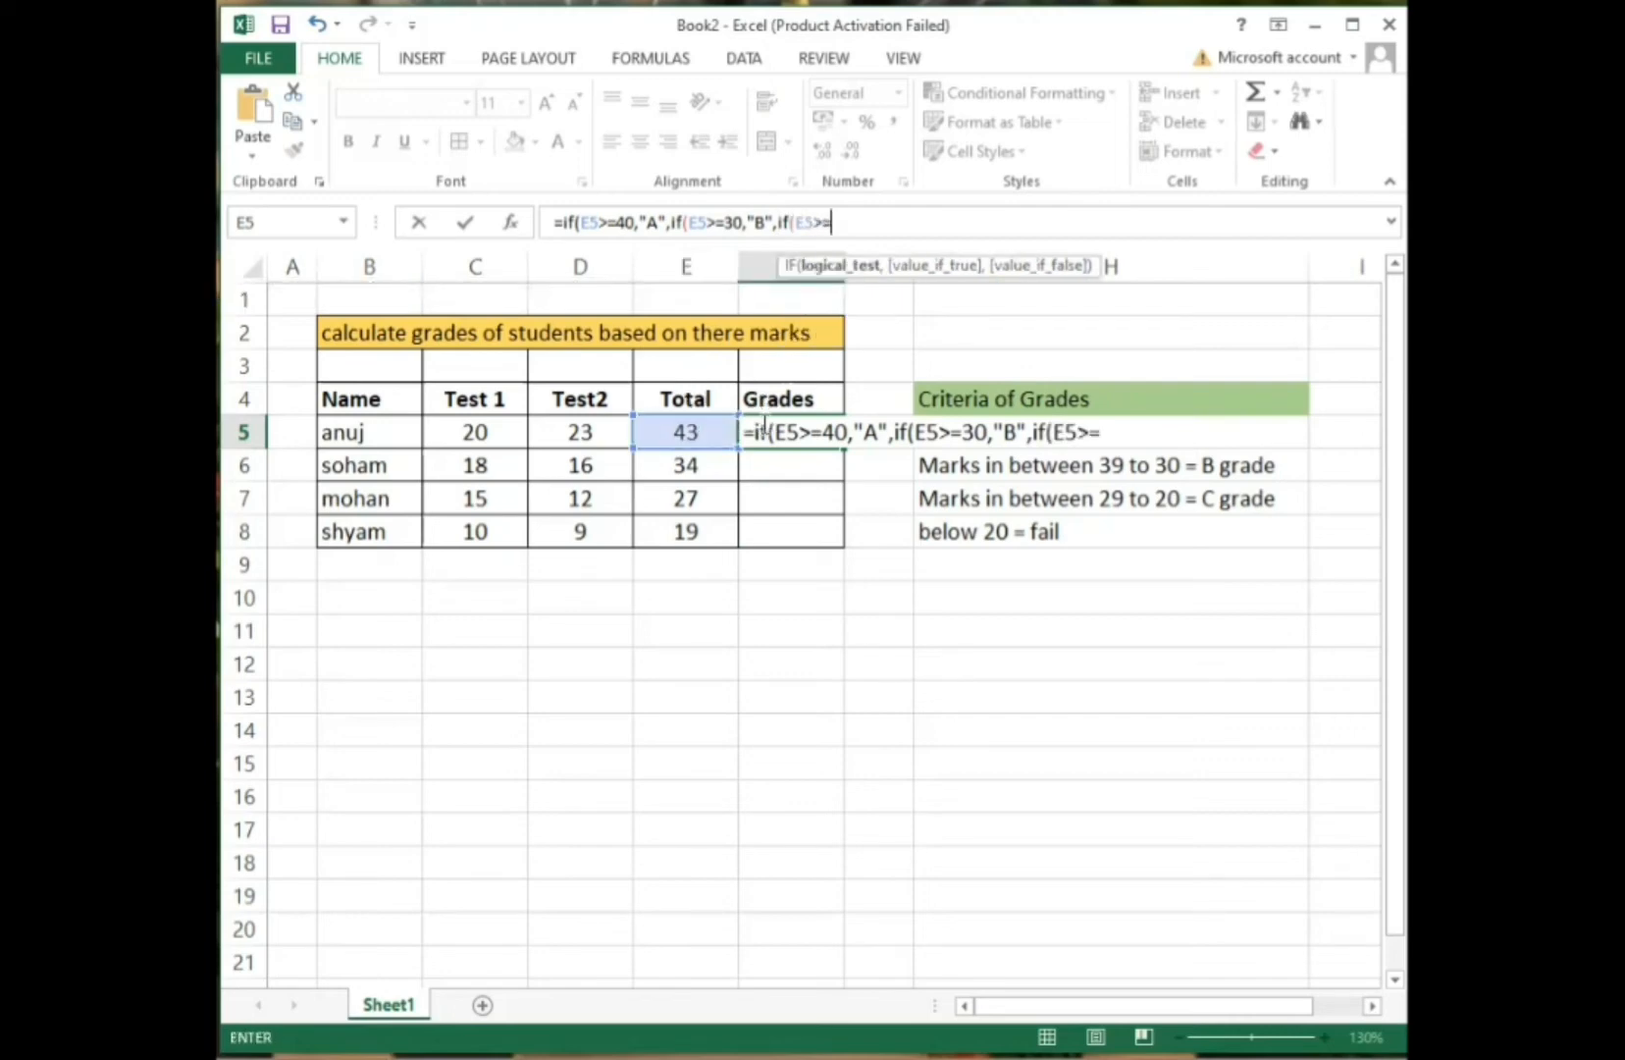
pyautogui.write('20')
pyautogui.write(',"C"')
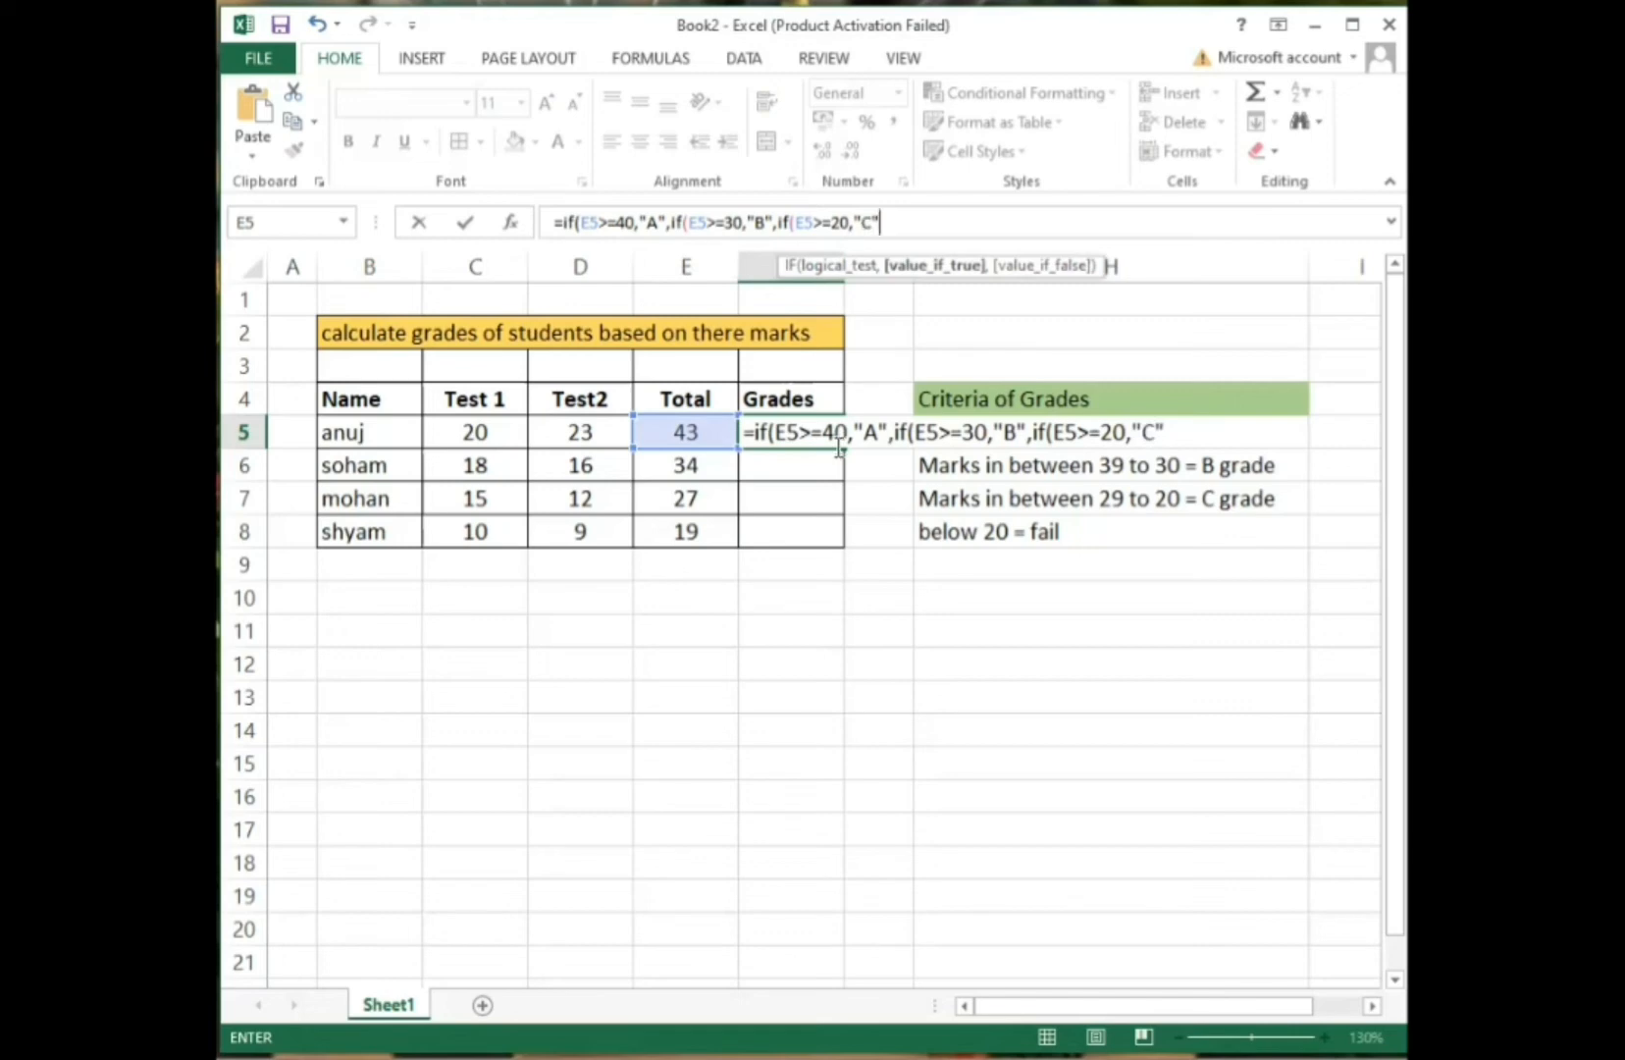
pyautogui.write(',')
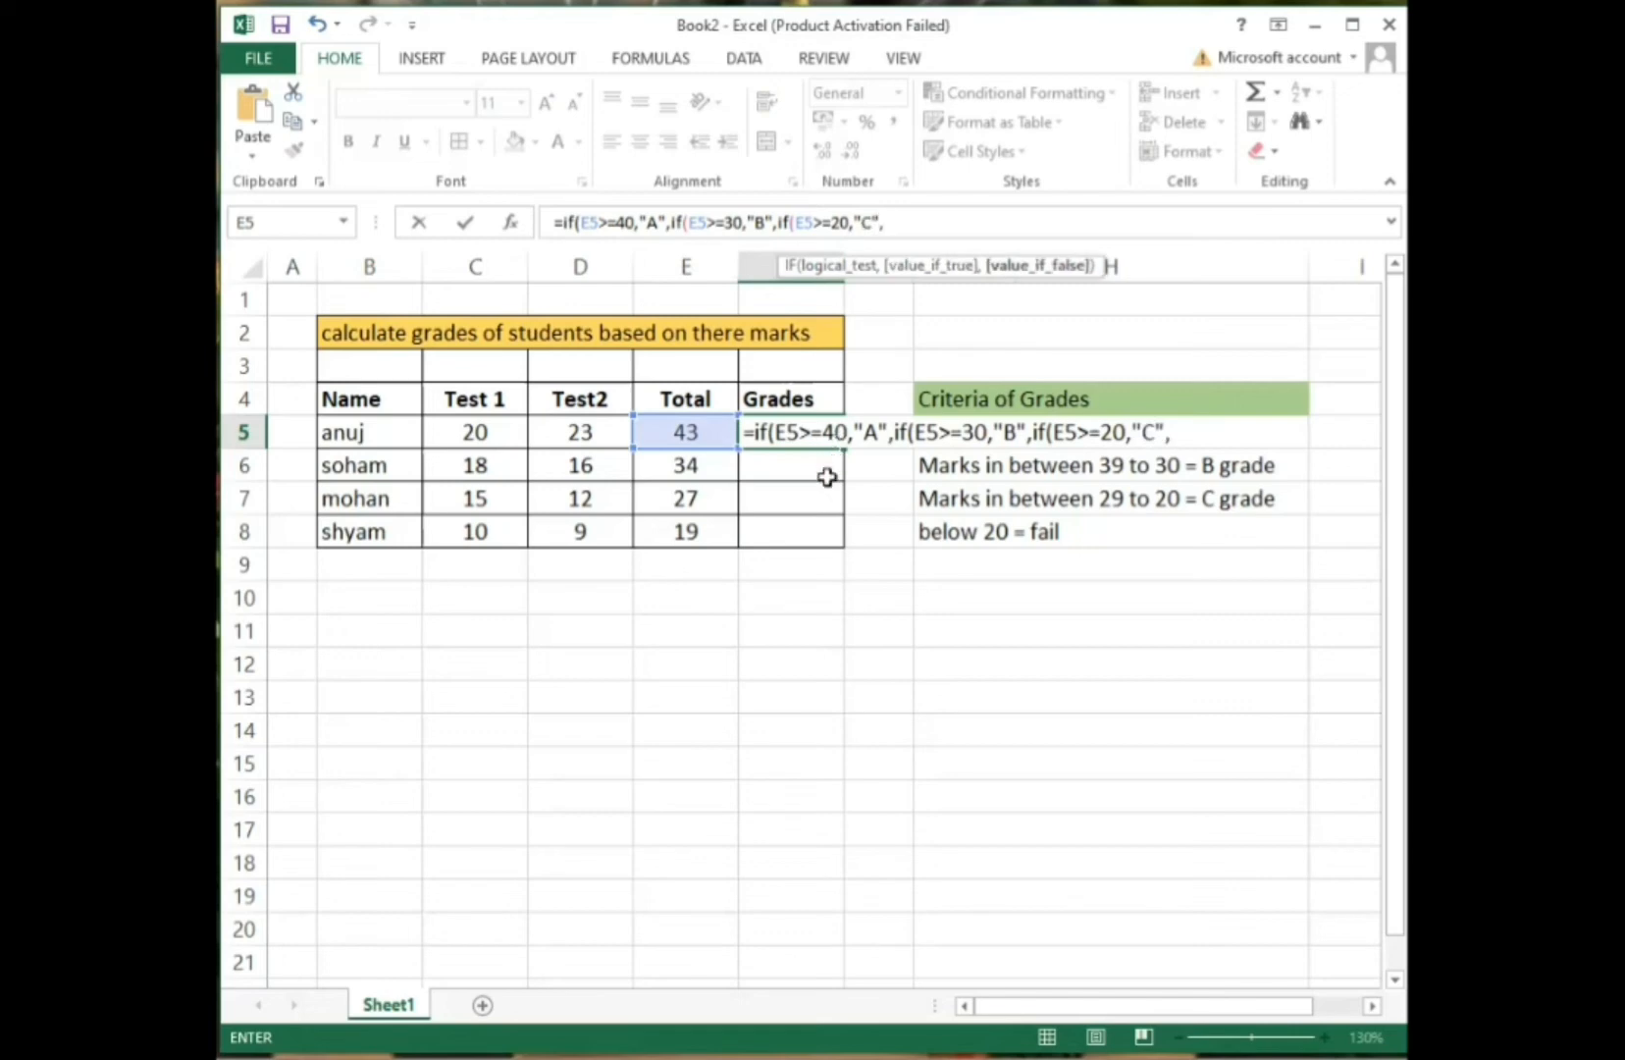
pyautogui.write('"Fail"))')
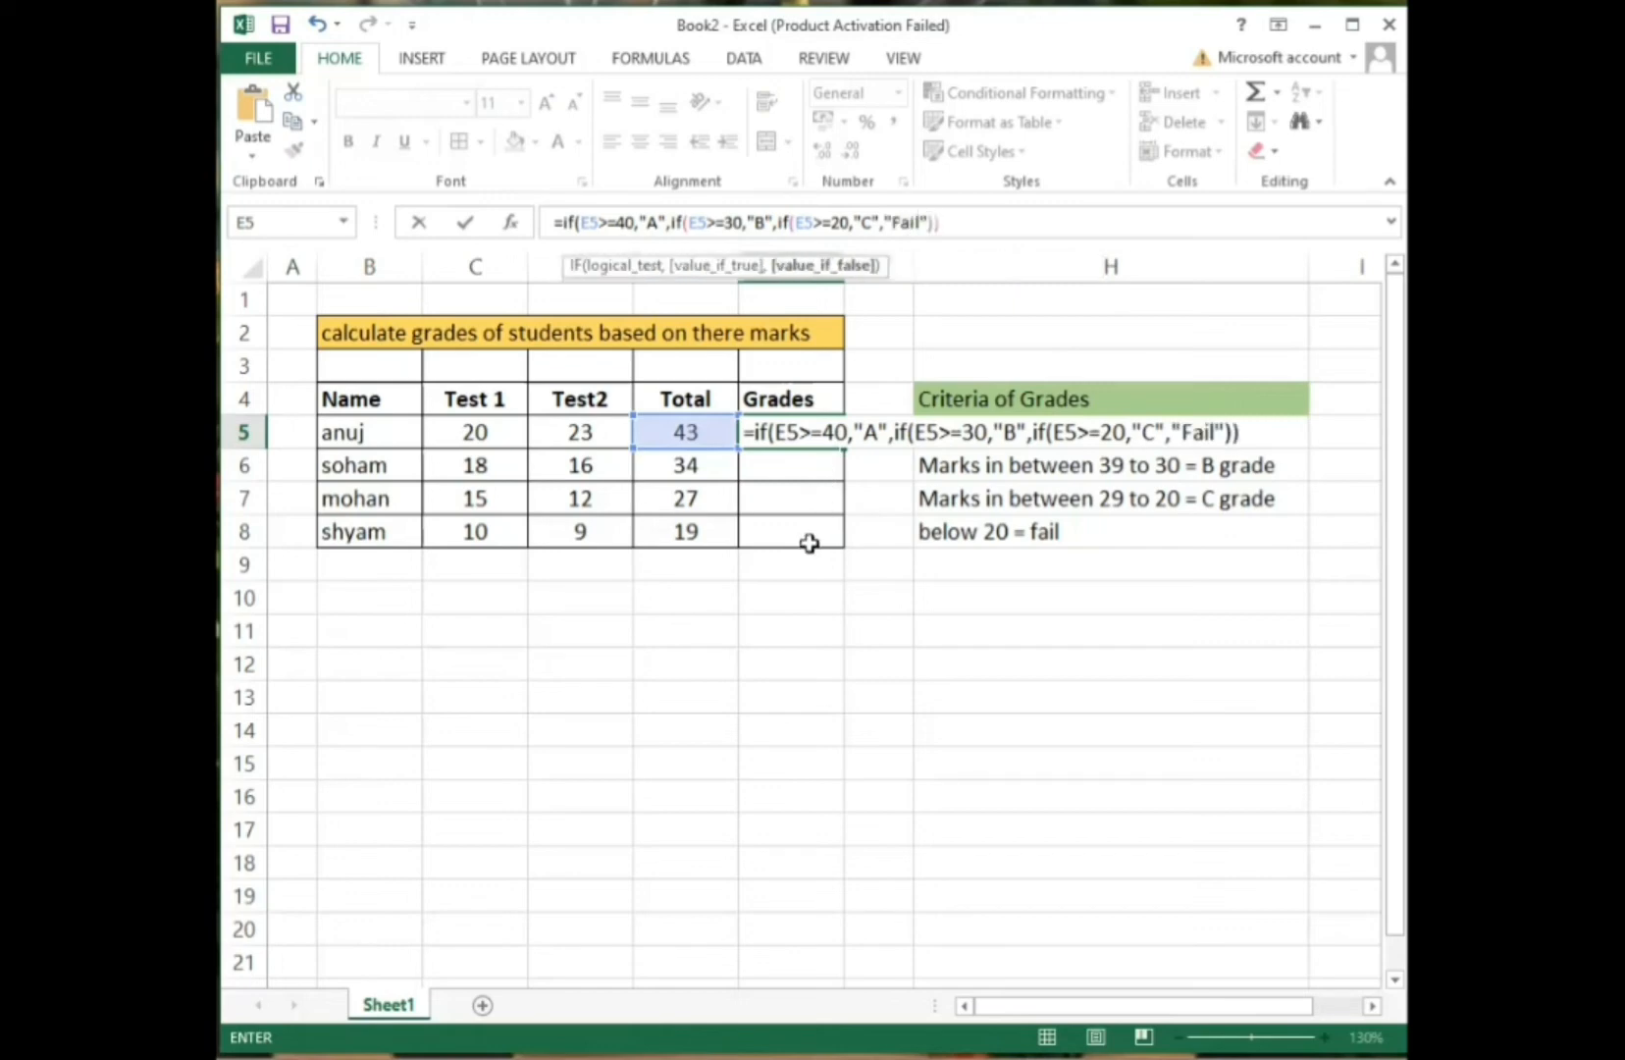
pyautogui.write(')')
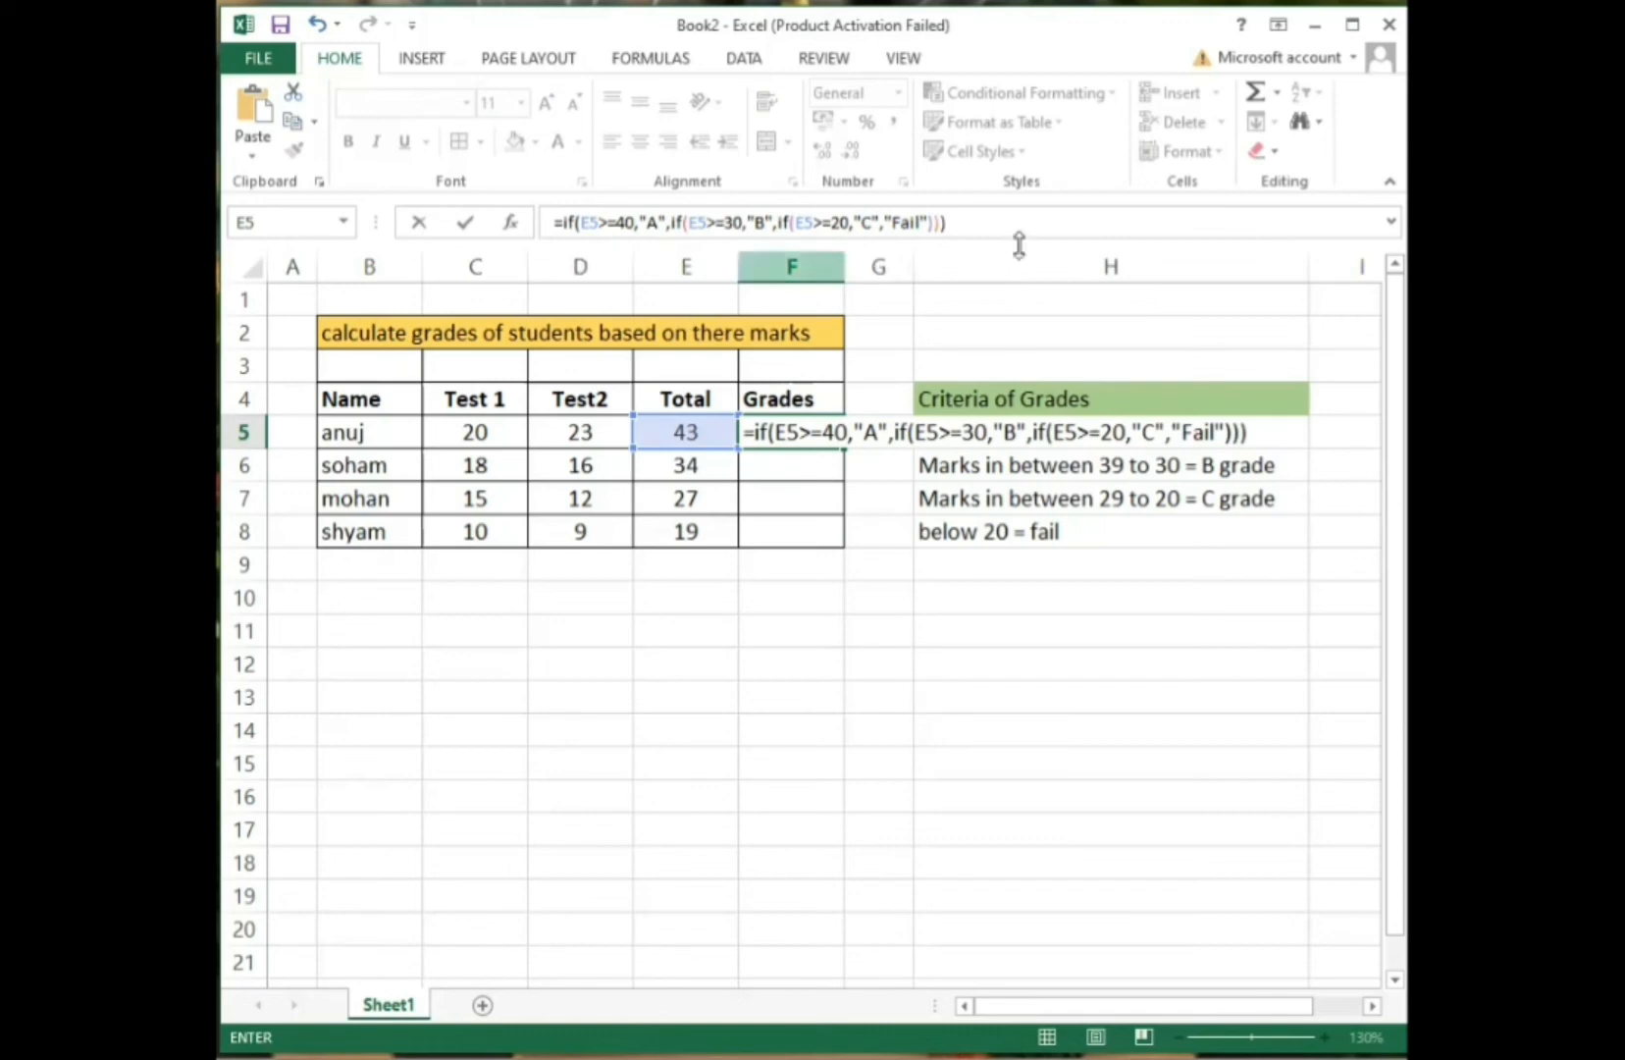
pyautogui.press('Return')
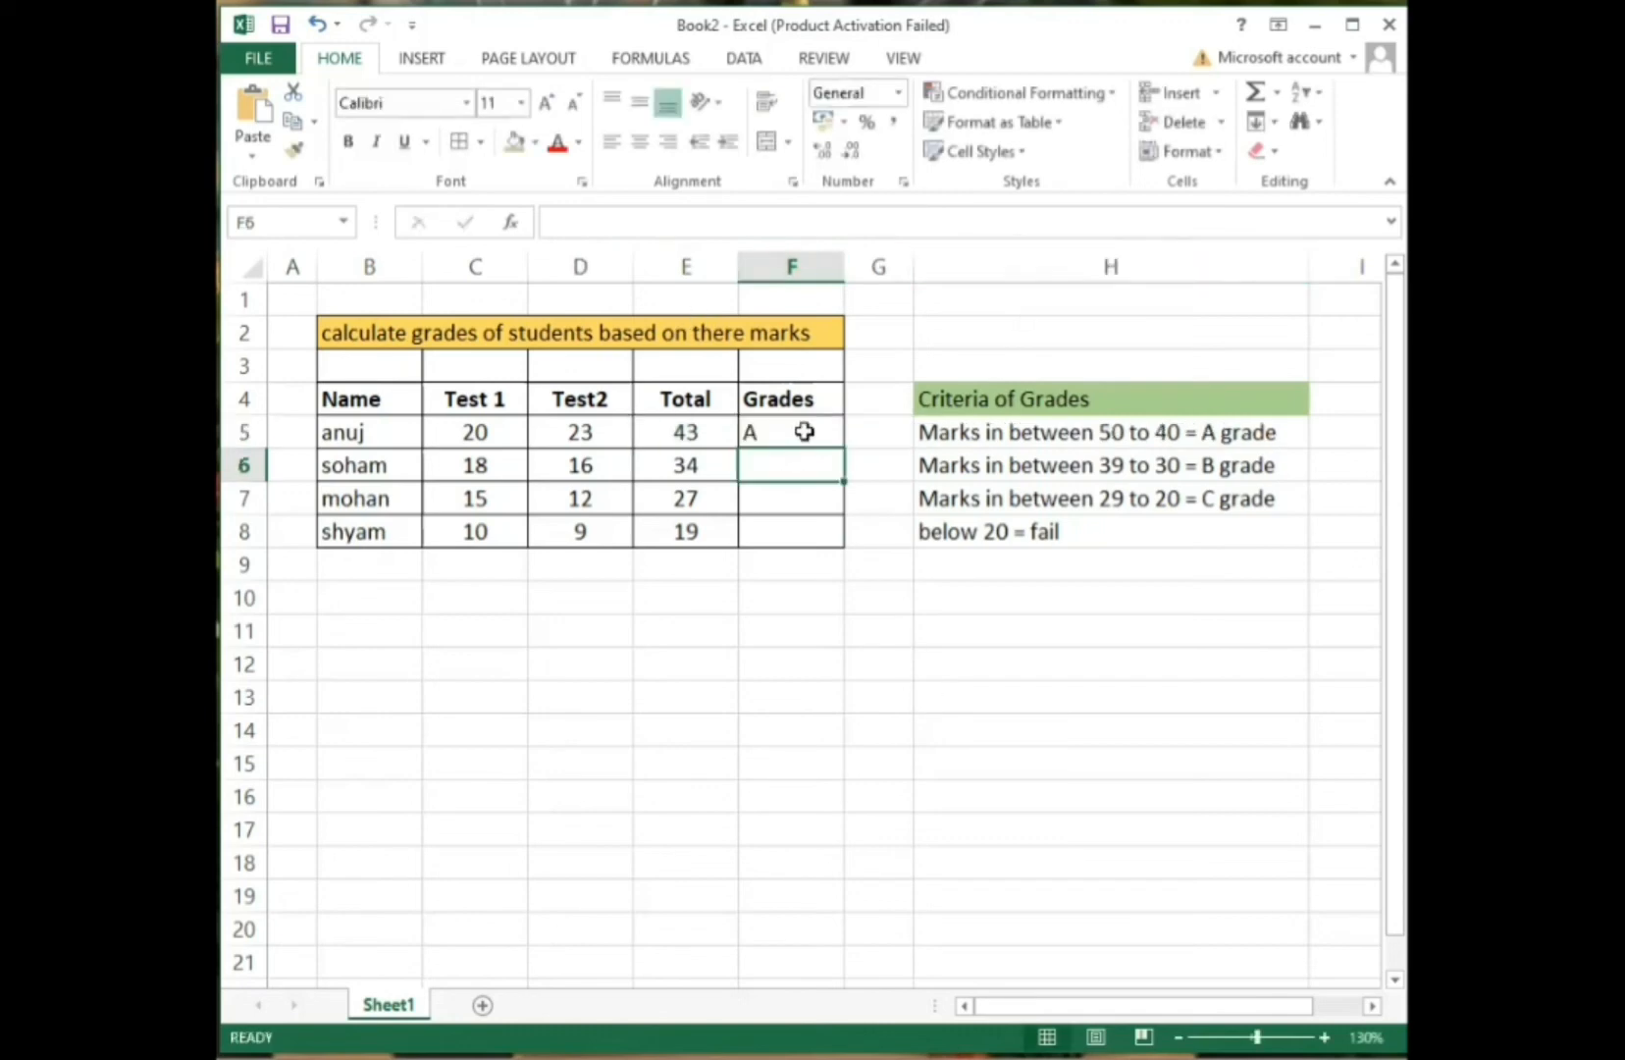
# Fill the grade formula from F5 down through F8 for the remaining students, and deselect the range.
pyautogui.press('Up')
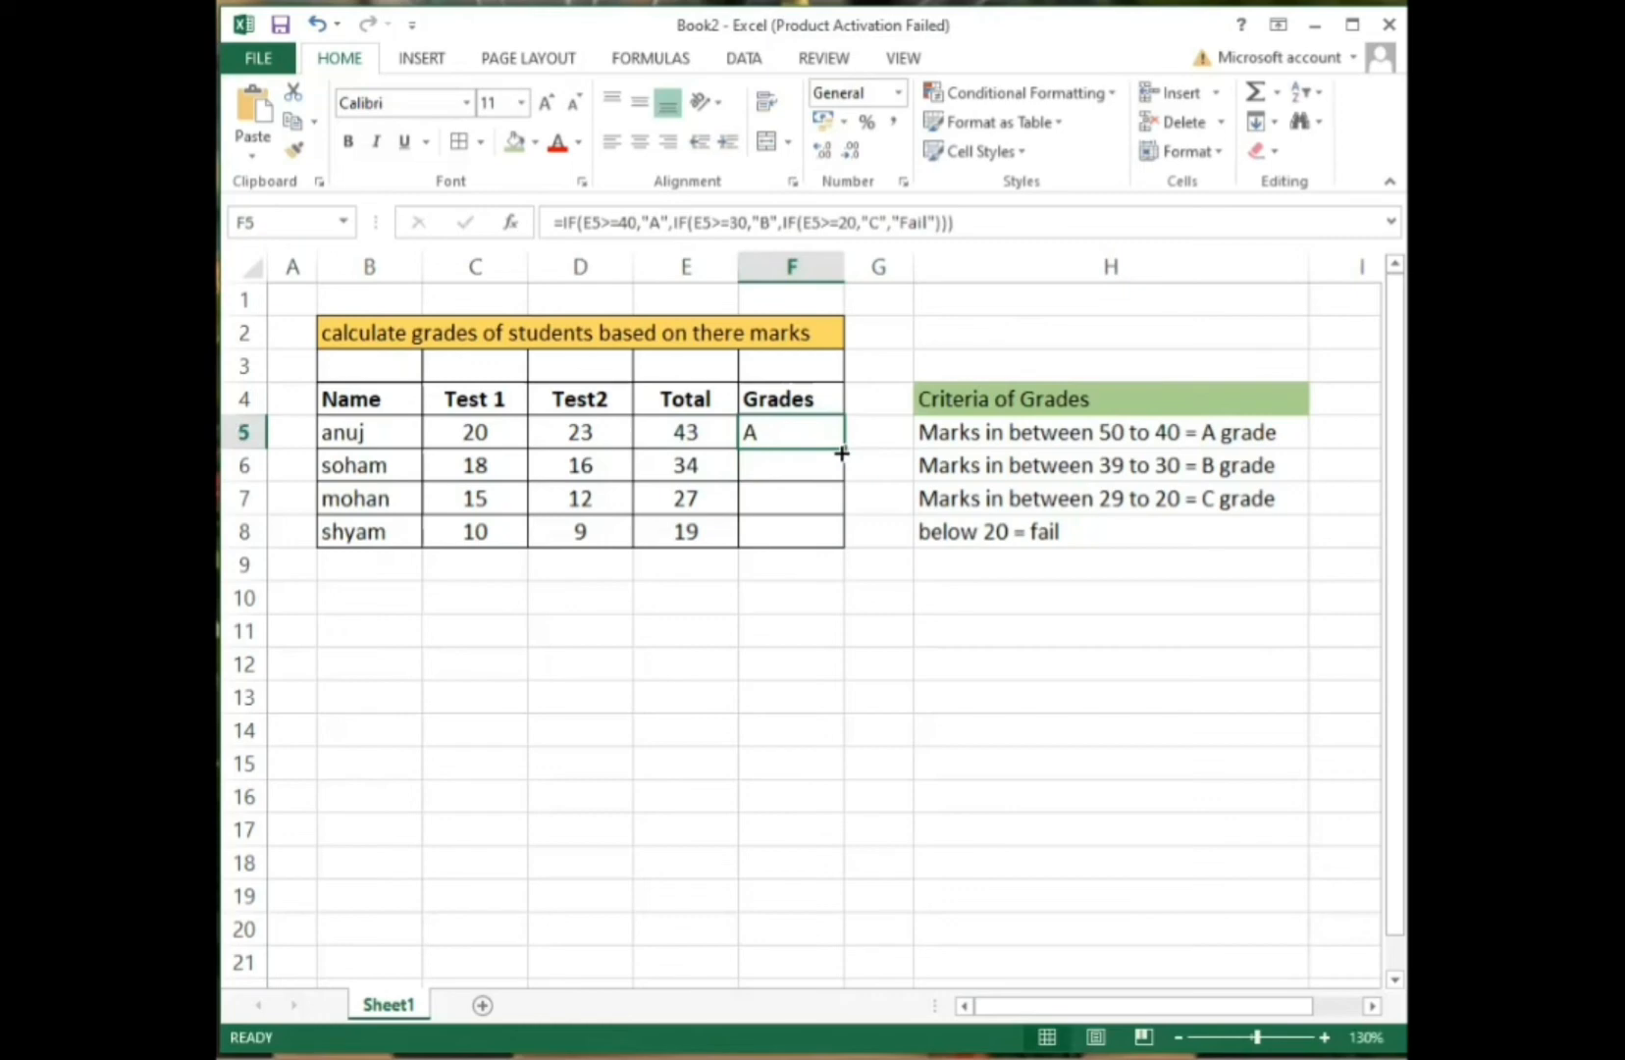
pyautogui.moveTo(841, 448); pyautogui.dragTo(841, 449)
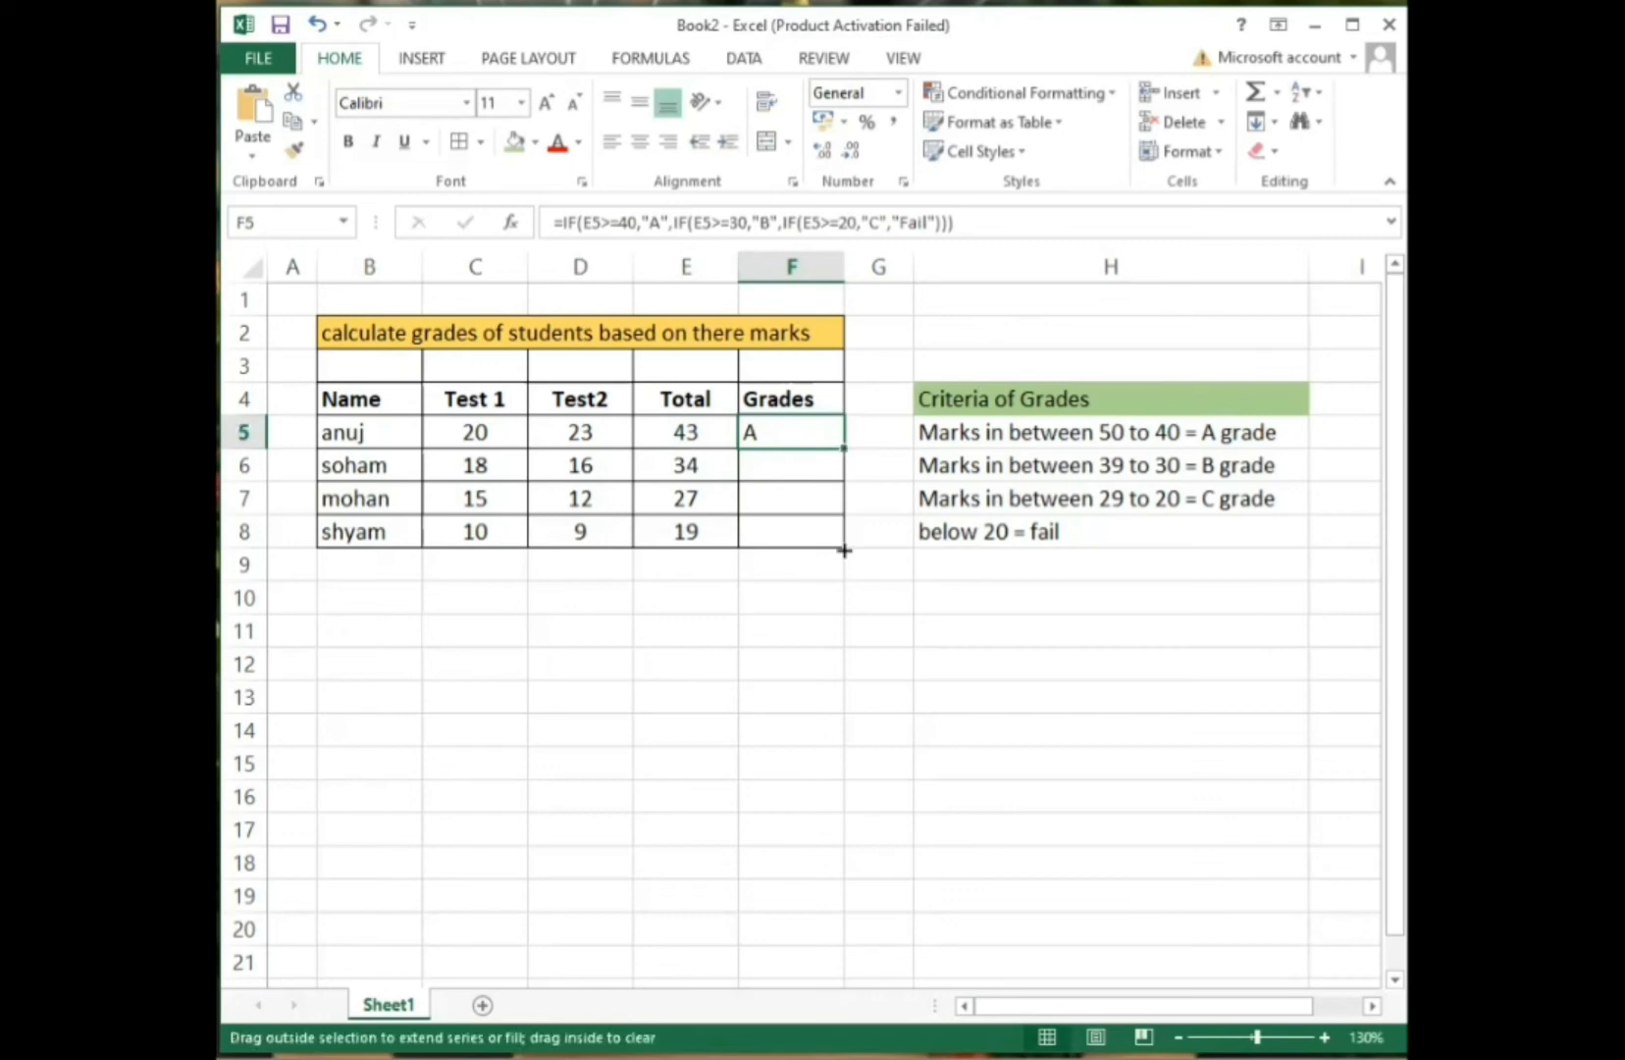
pyautogui.moveTo(843, 551)
pyautogui.mouseDown()
pyautogui.moveTo(824, 588)
pyautogui.moveTo(829, 540)
pyautogui.mouseUp()
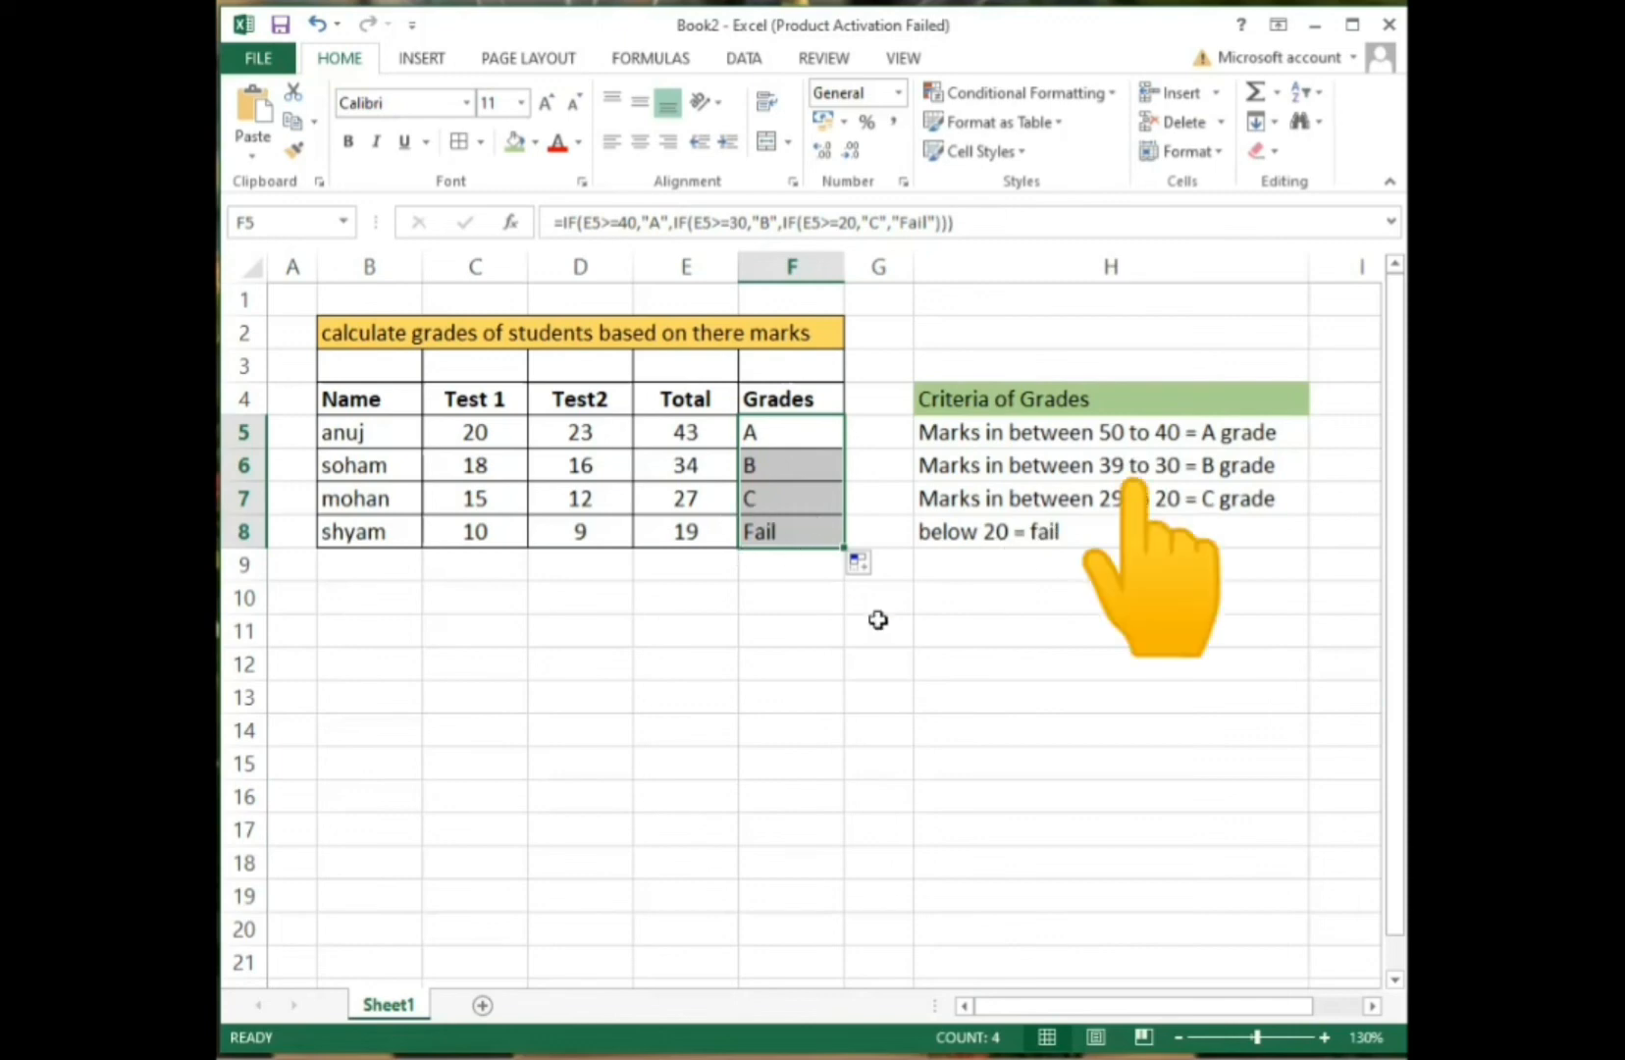
pyautogui.click(776, 633)
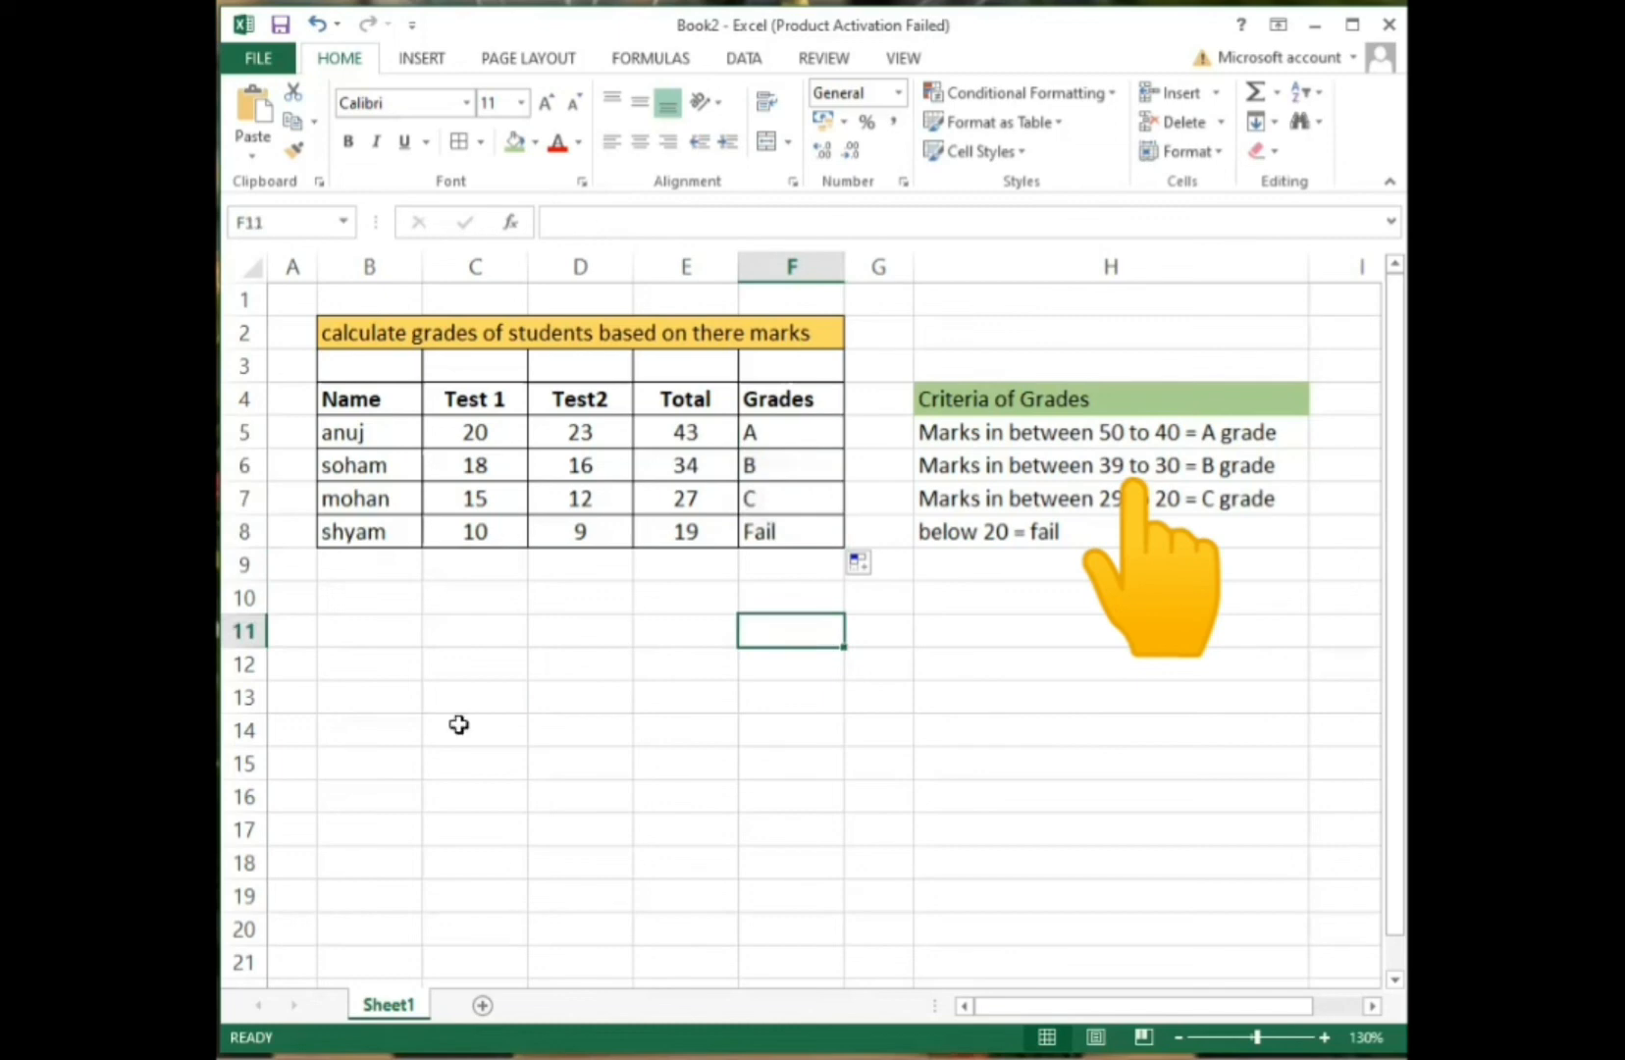